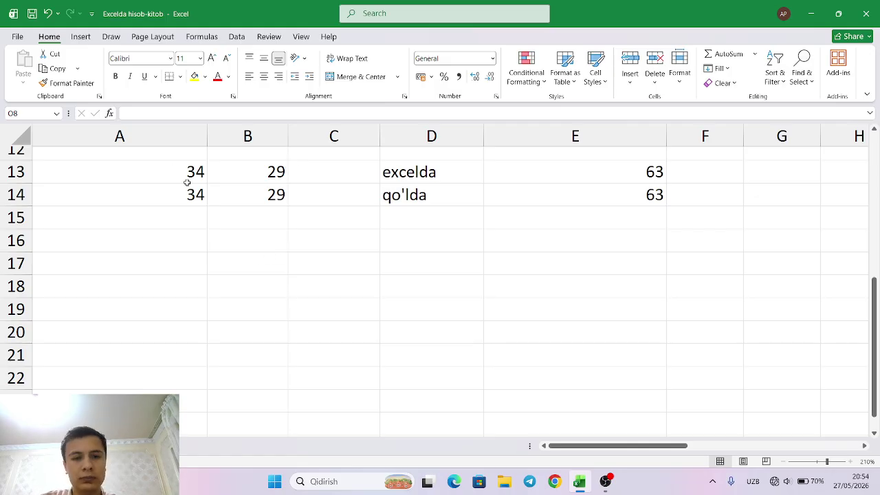
Step: Enter 100 as the third number in both the excelda and qo'lda rows, cells C13 and C14
left_click(332, 171)
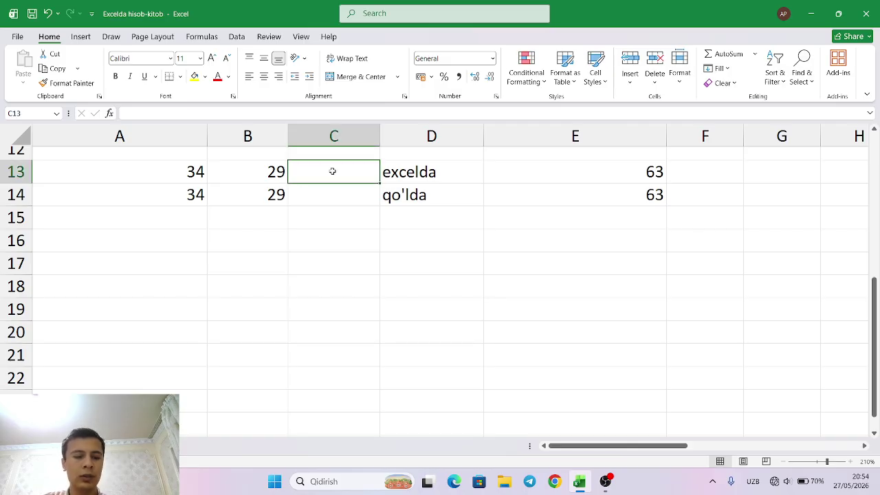
type("48")
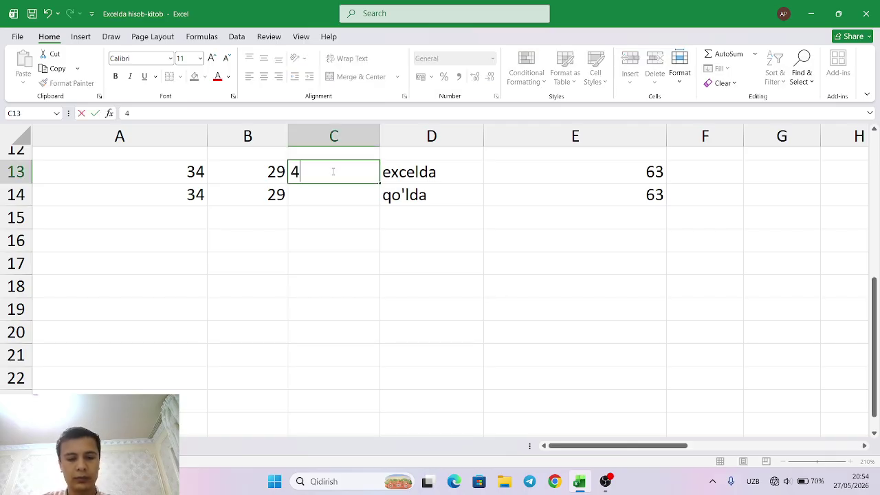
key("BackSpace")
key("BackSpace")
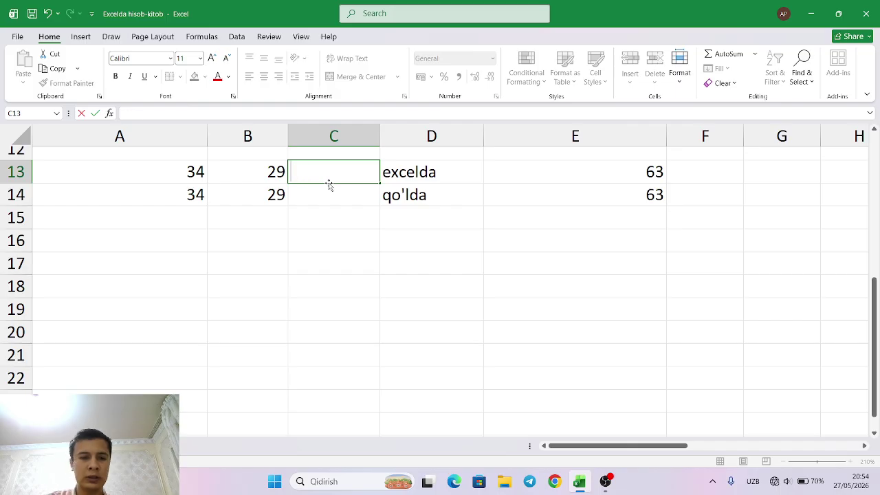
type("100")
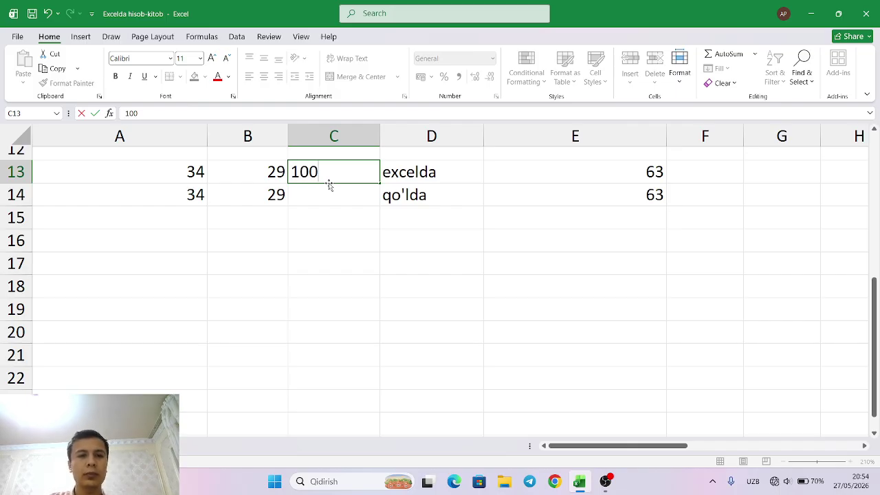
left_click(314, 202)
type("2")
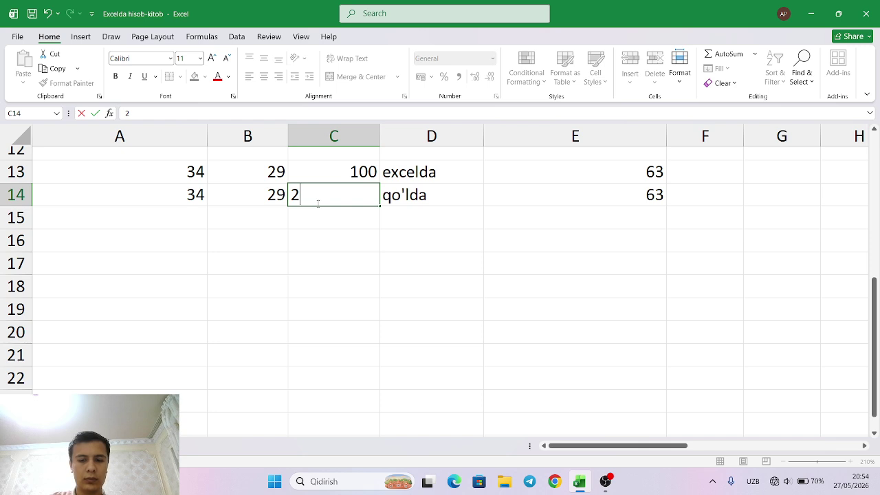
key("BackSpace")
type("100")
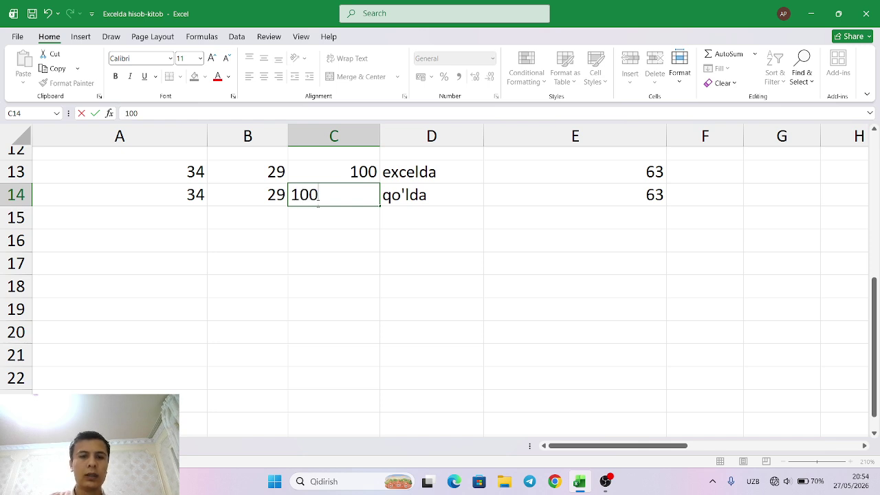
left_click(391, 221)
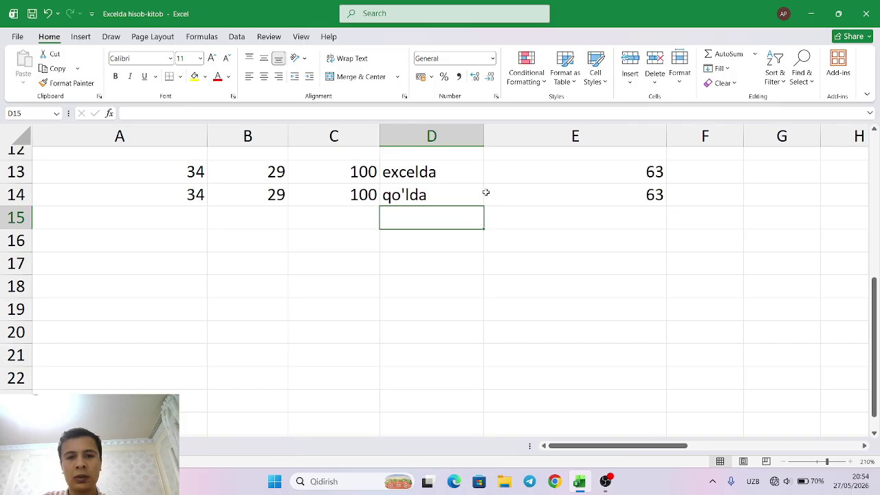
Step: Add 100 to the hand-typed sum in E14 so the formula reads =34+29+100
double_click(653, 198)
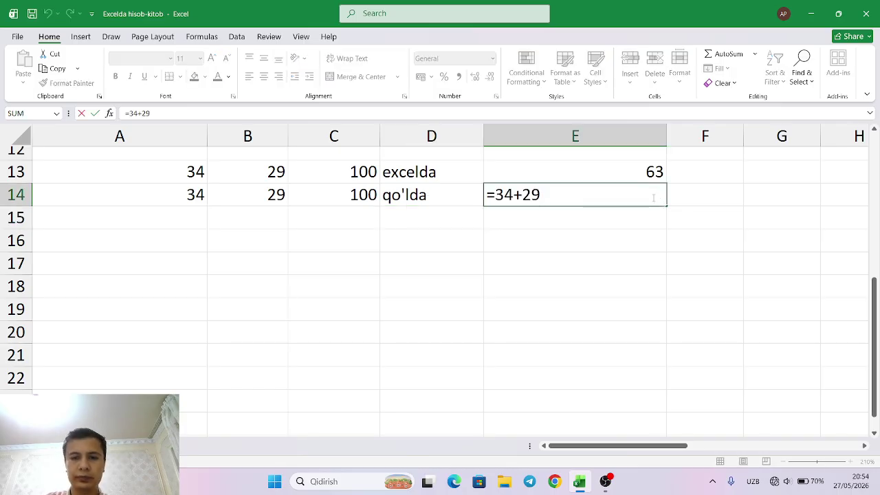
type("+")
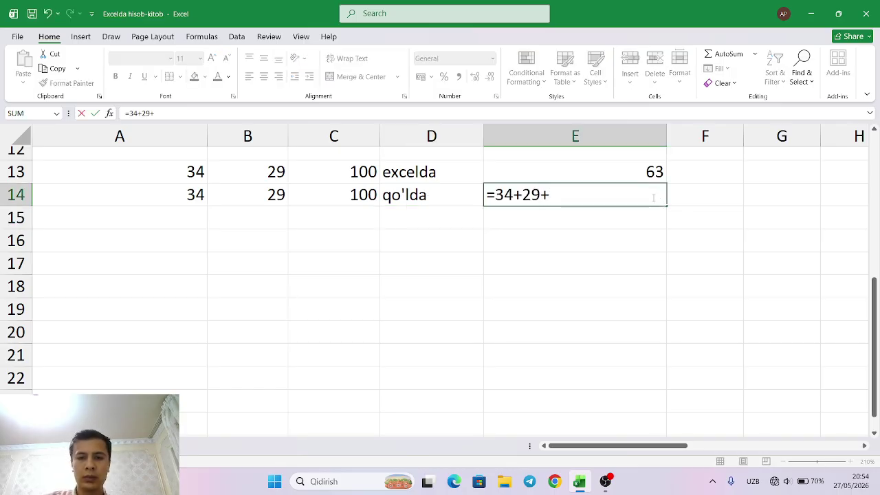
type("100")
key("Return")
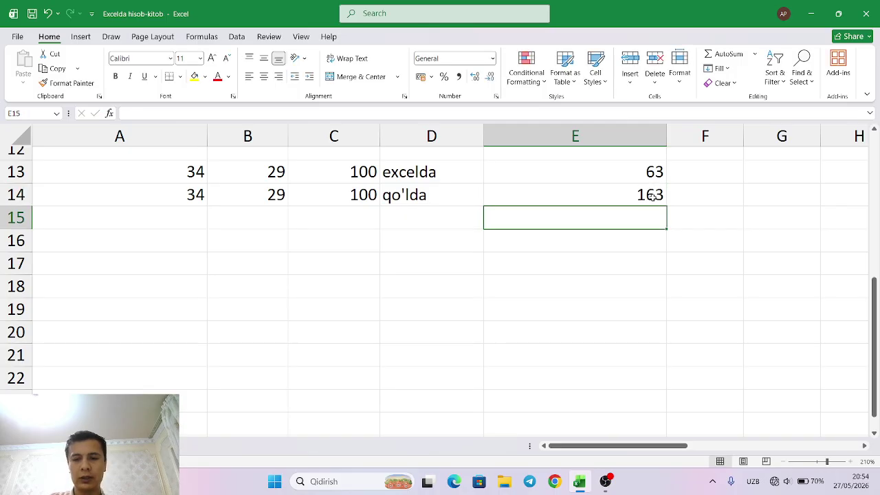
Step: Extend the cell-reference sum in E13 with C13 so the formula reads =A13+B13+C13
double_click(651, 165)
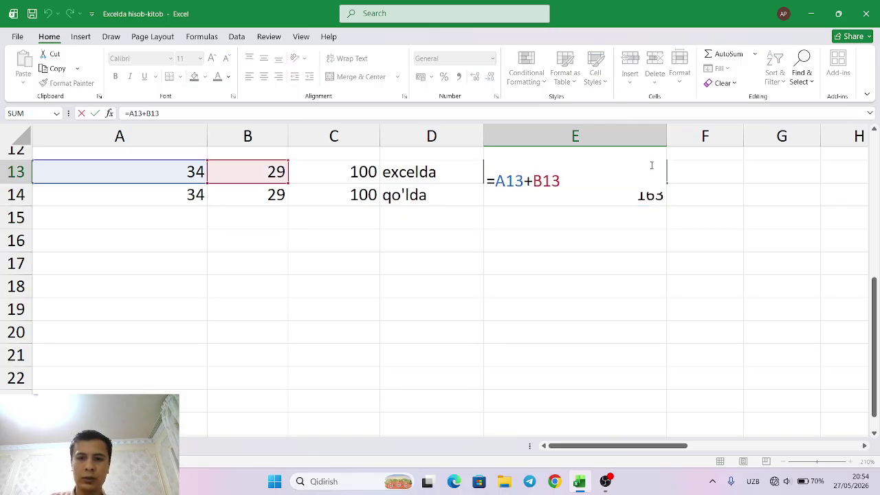
type("+")
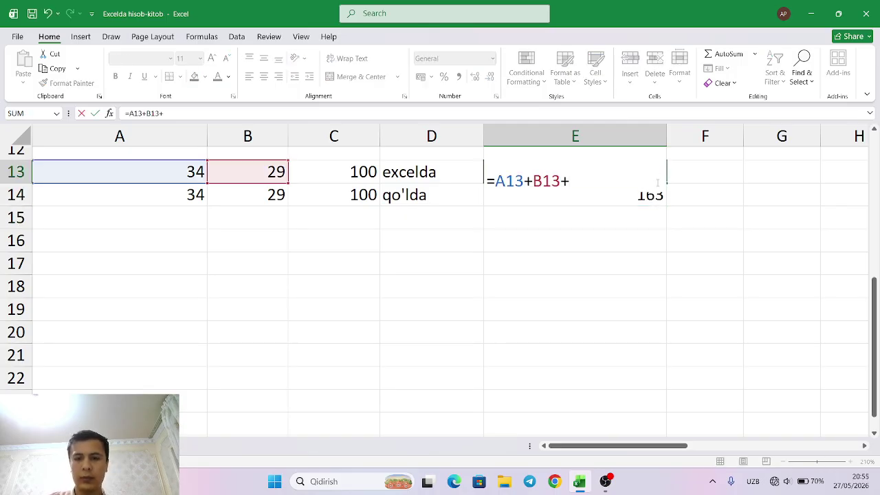
left_click(352, 172)
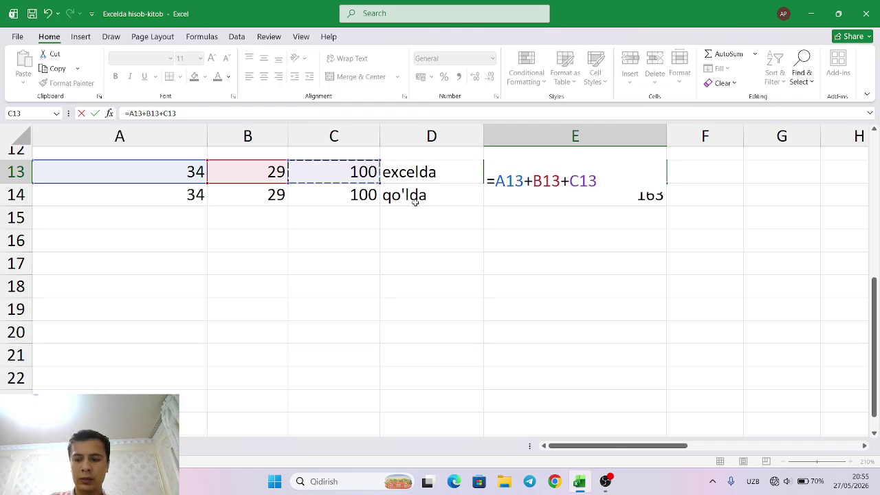
key("Return")
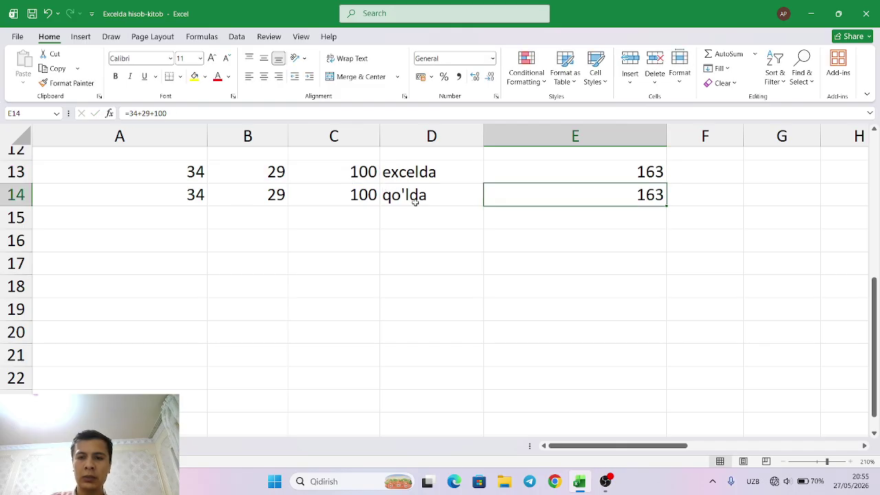
left_click(598, 172)
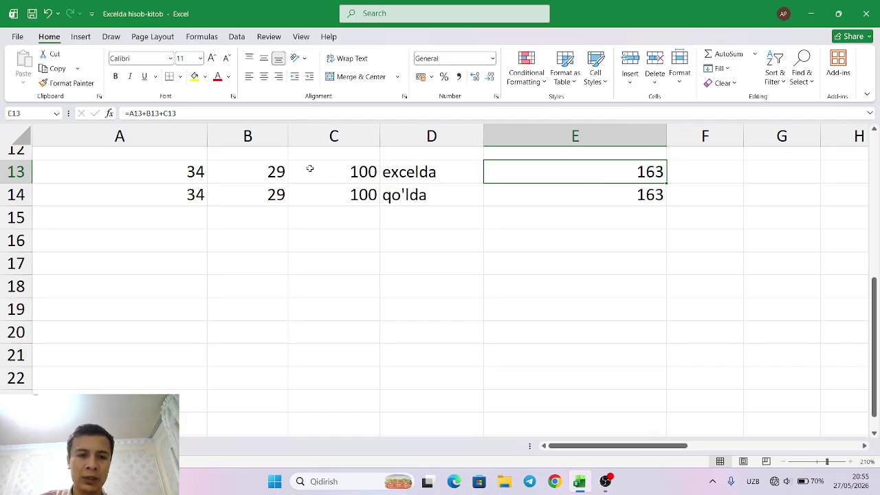
Step: Change the excelda row's inputs to 31 in A13 and 121 in C13
double_click(197, 172)
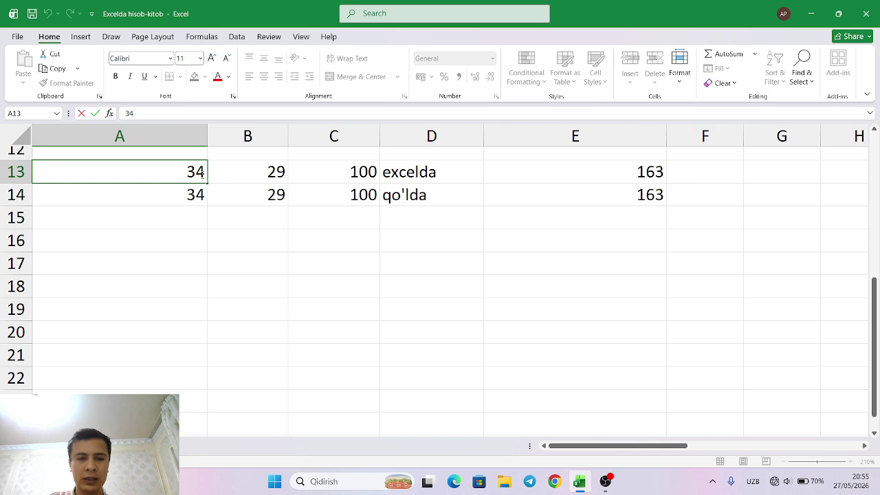
key("BackSpace")
type("1")
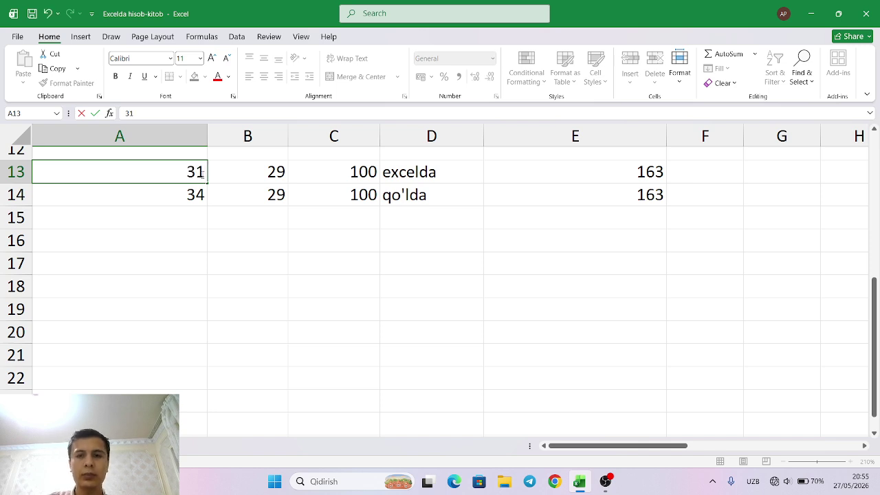
key("Return")
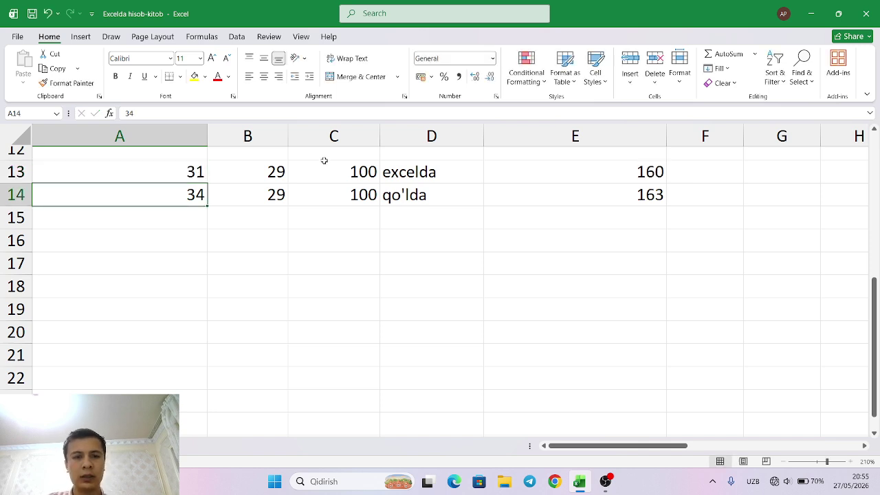
double_click(351, 167)
key("BackSpace")
key("BackSpace")
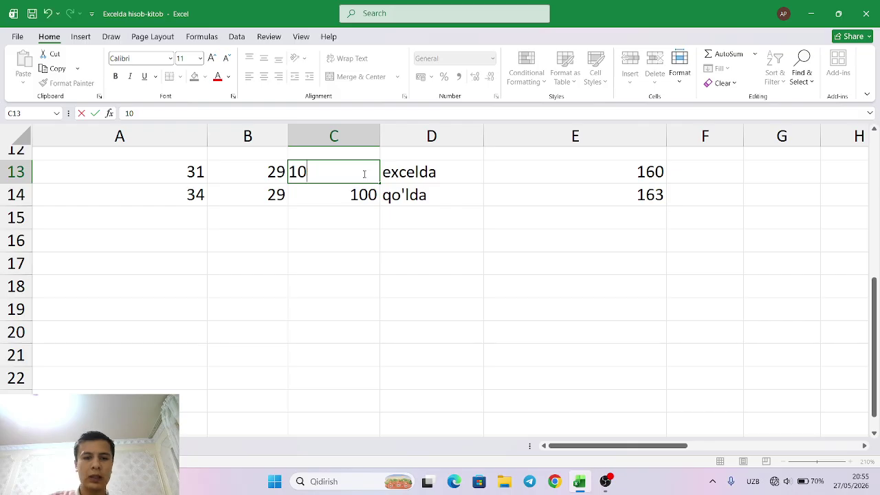
type("21")
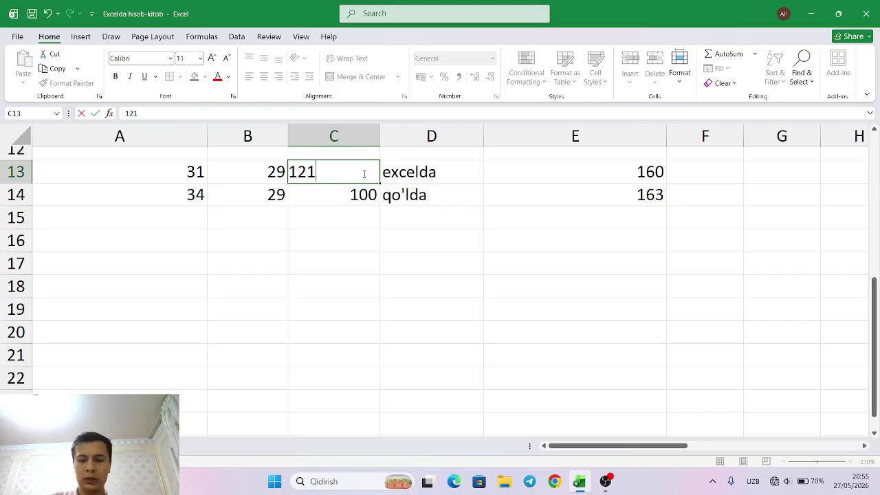
key("Return")
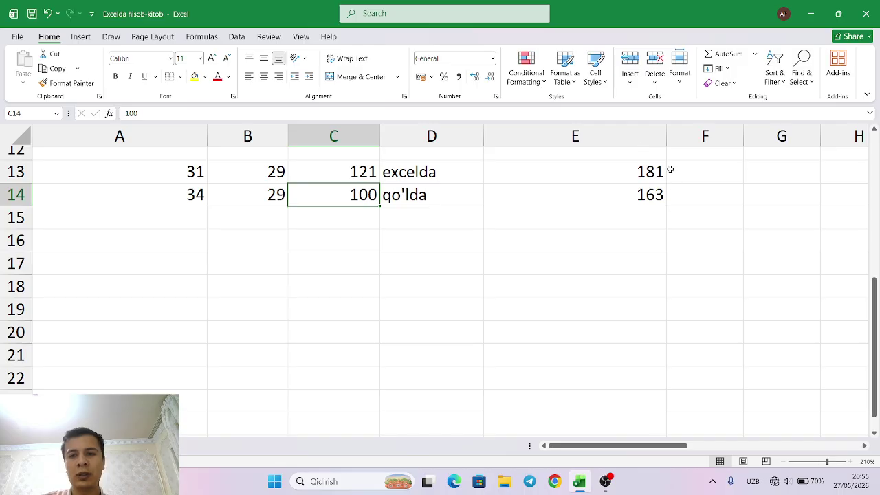
Step: Change the qo'lda row's inputs to 31 in A14 and 121 in C14
left_click(209, 191)
double_click(202, 195)
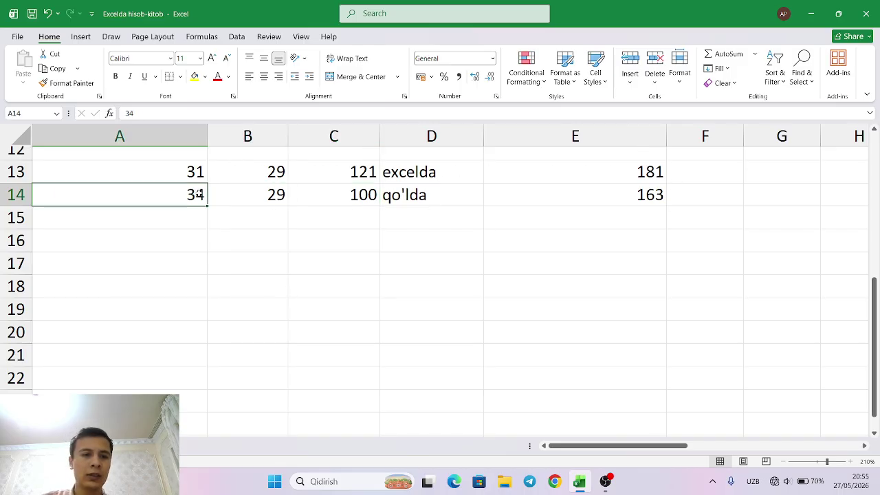
key("BackSpace")
type("1")
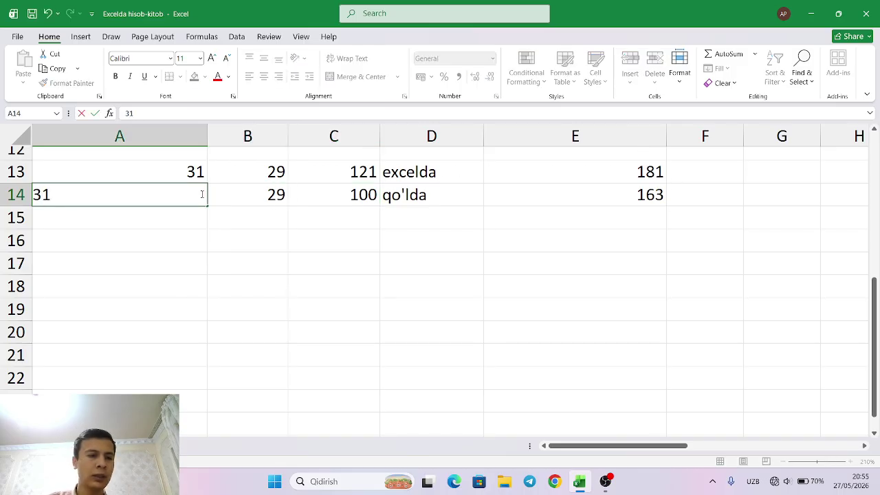
key("Return")
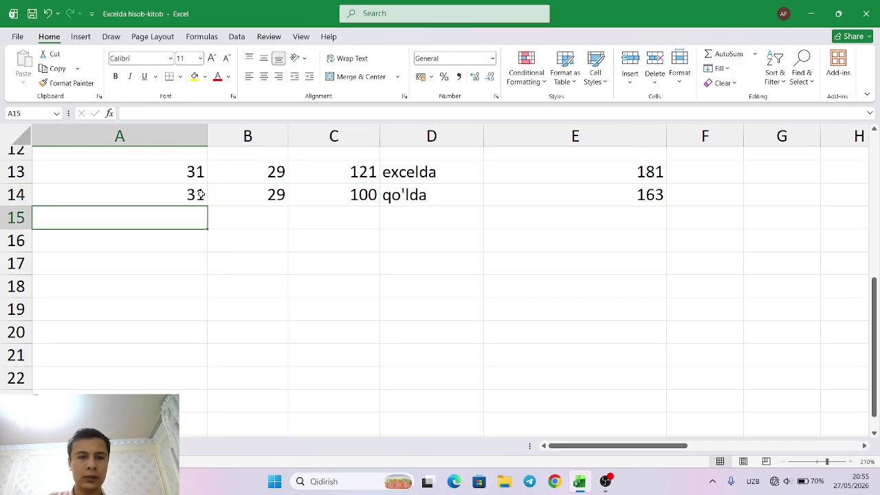
left_click(345, 195)
double_click(345, 195)
key("BackSpace")
key("BackSpace")
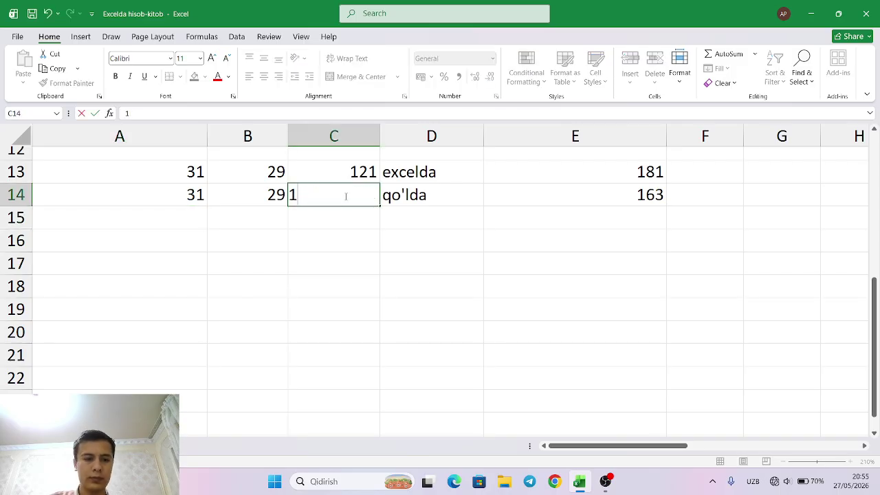
type("21")
key("Return")
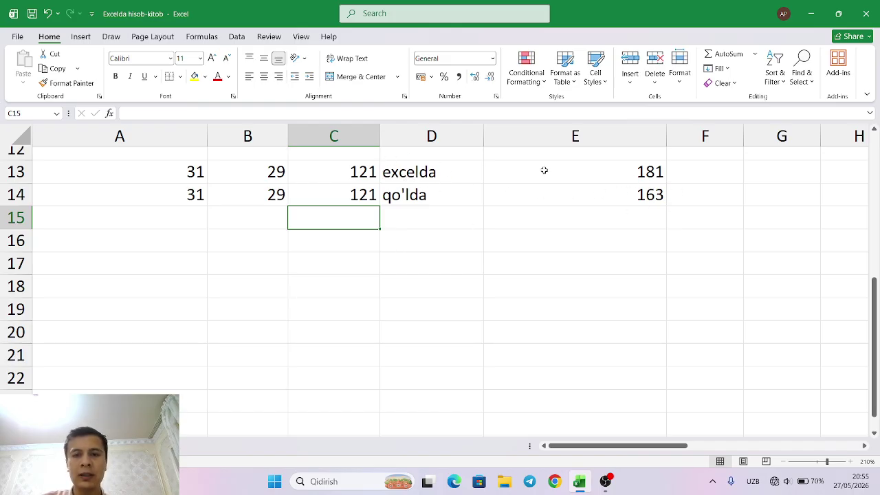
Step: Review the cell references in E13's formula and replace the first number in E14's formula with 31
double_click(576, 171)
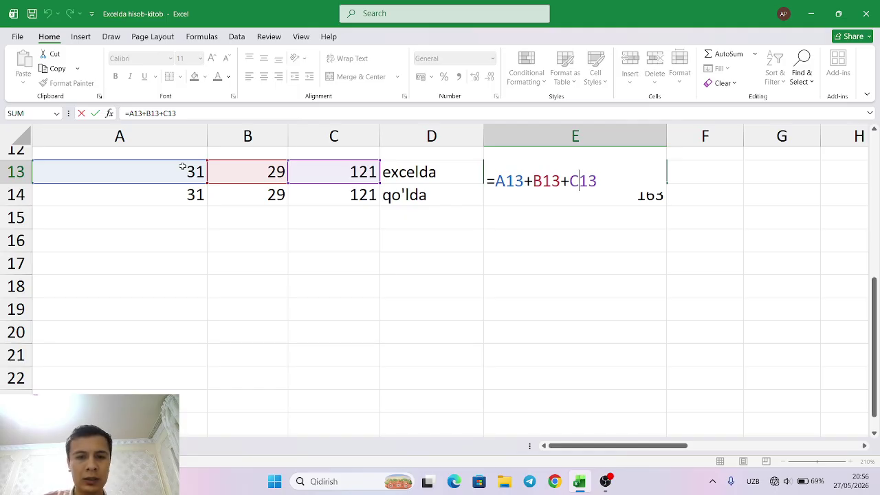
key("Return")
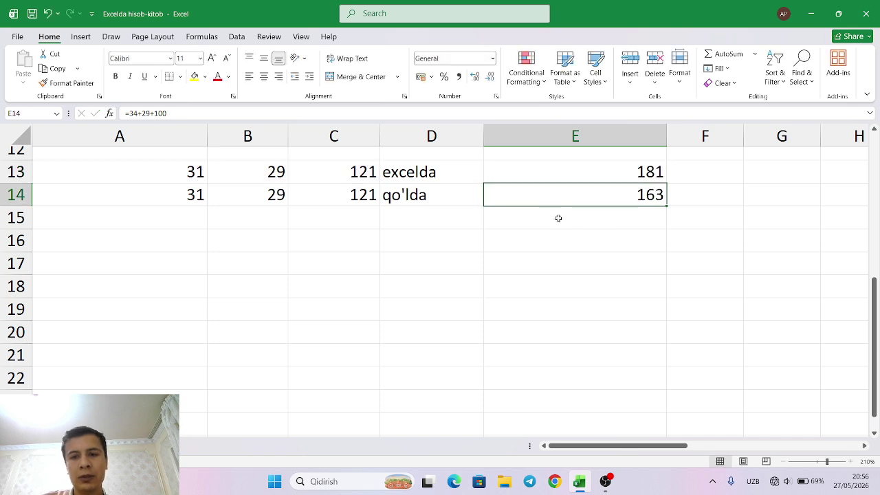
double_click(652, 193)
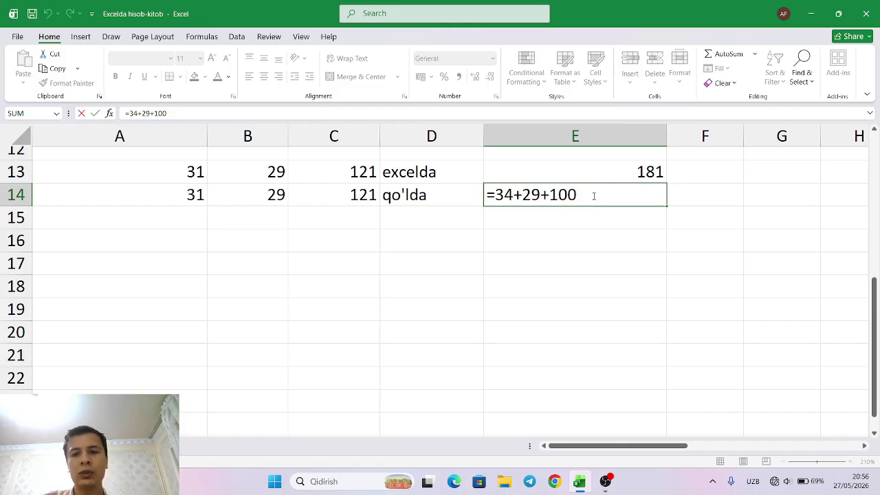
key("Left")
key("Left")
key("Left")
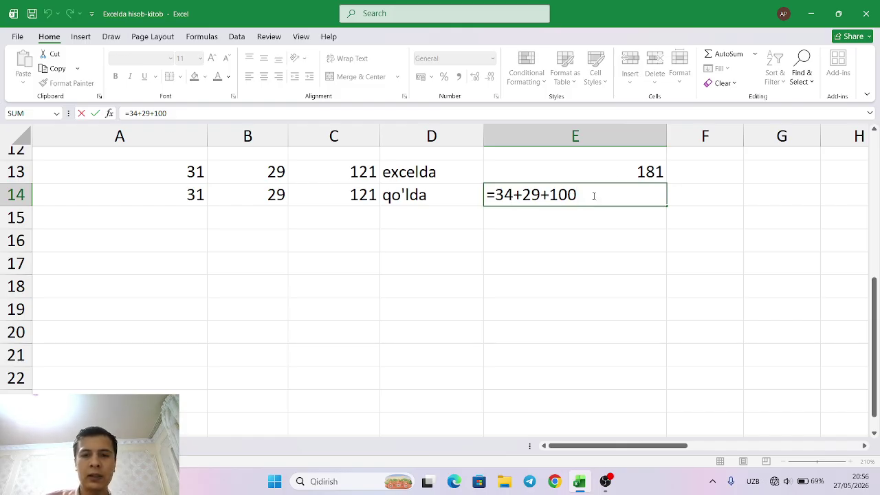
key("Left")
key("Delete")
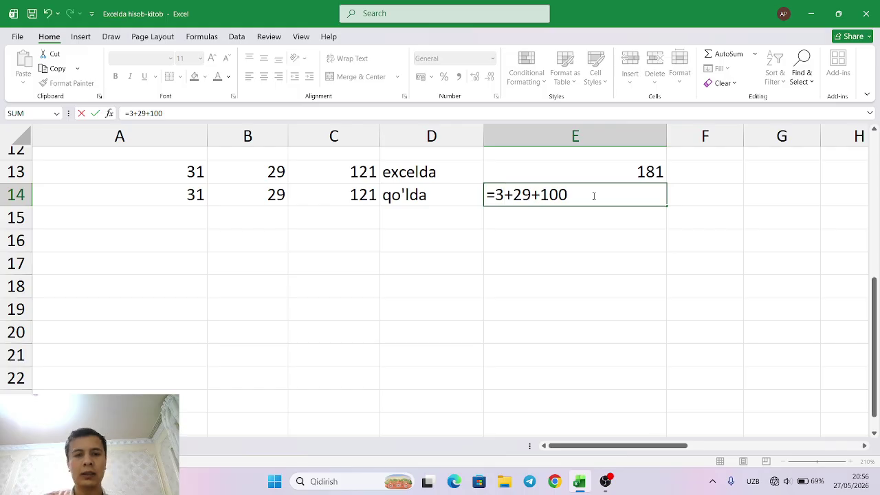
type("1")
key("Right")
key("Right")
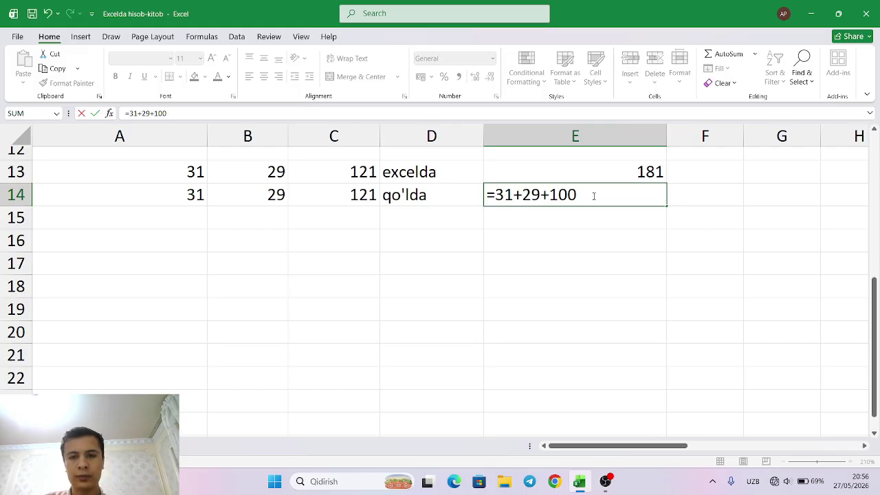
Step: Replace the last number in E14's formula with 121, completing it as =31+29+121
key("BackSpace")
key("BackSpace")
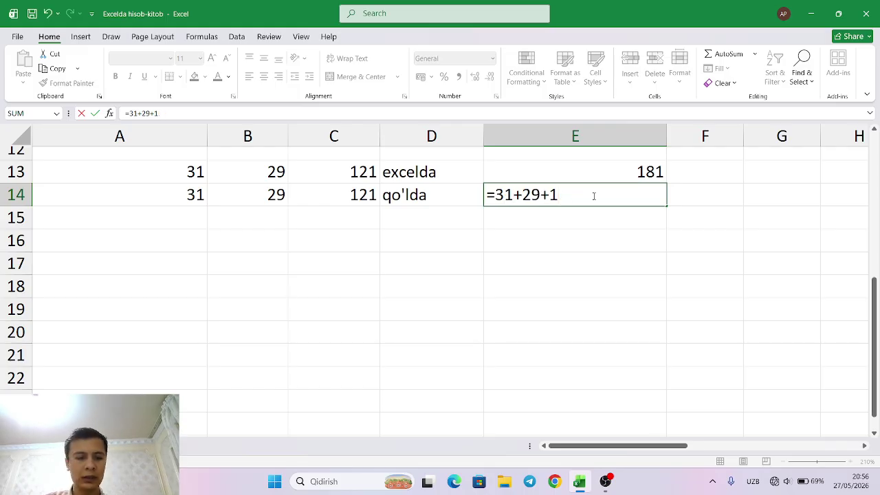
type("3")
key("BackSpace")
type("21")
key("Return")
key("Return")
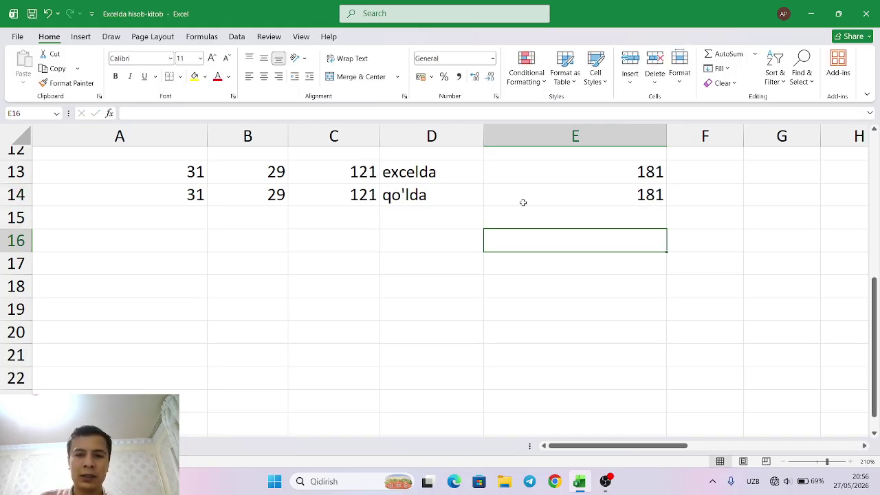
scroll(522, 203, "up", 4)
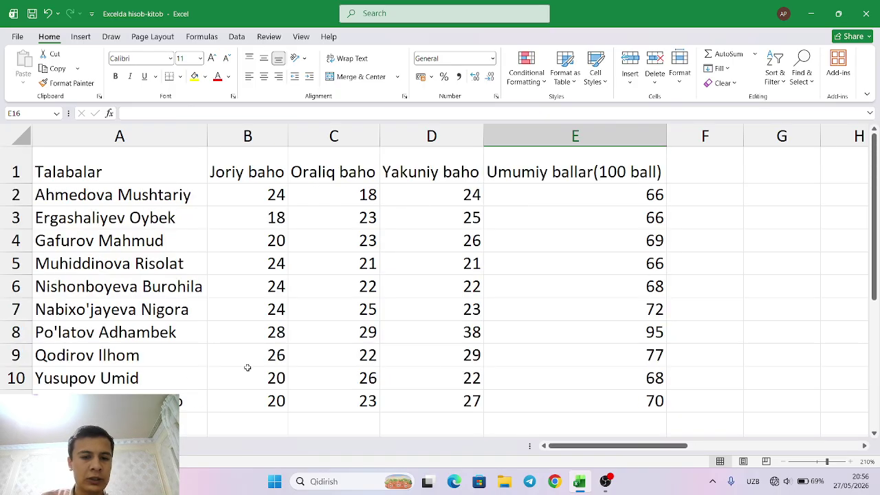
Step: Clear every student's total in the Umumiy ballar column, cells E2 through E11
left_click(639, 197)
key("BackSpace")
left_click(652, 220)
key("BackSpace")
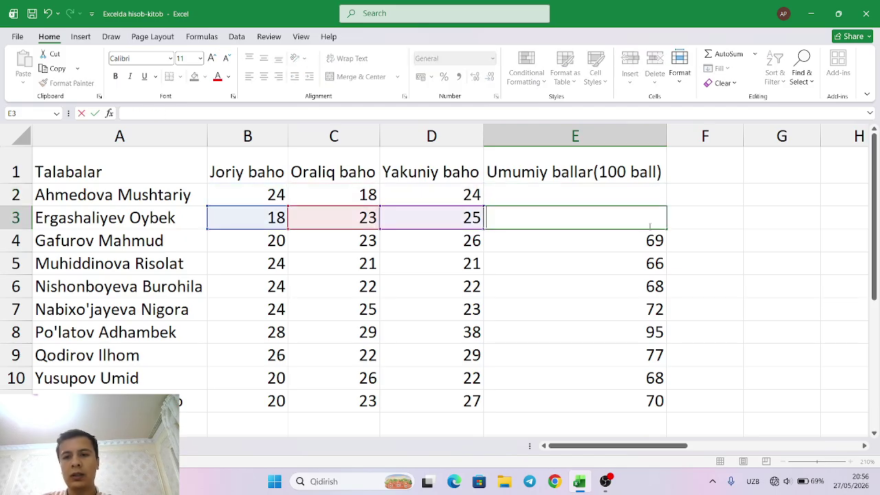
left_click(650, 240)
key("BackSpace")
left_click(646, 282)
key("BackSpace")
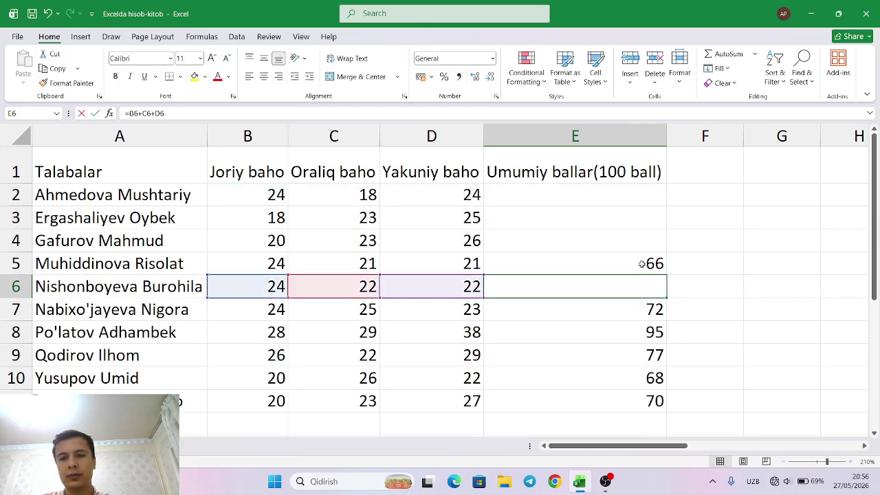
left_click(641, 264)
key("BackSpace")
left_click(658, 307)
key("BackSpace")
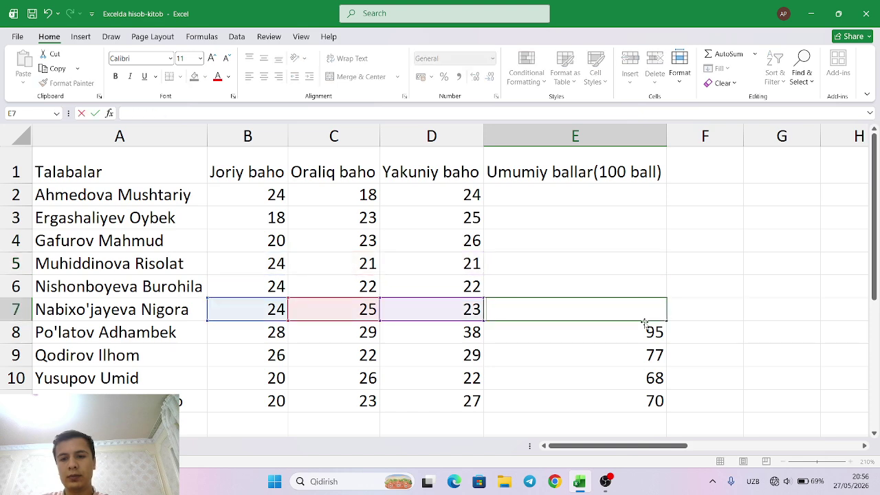
left_click(643, 332)
key("BackSpace")
left_click(646, 355)
key("BackSpace")
left_click(640, 377)
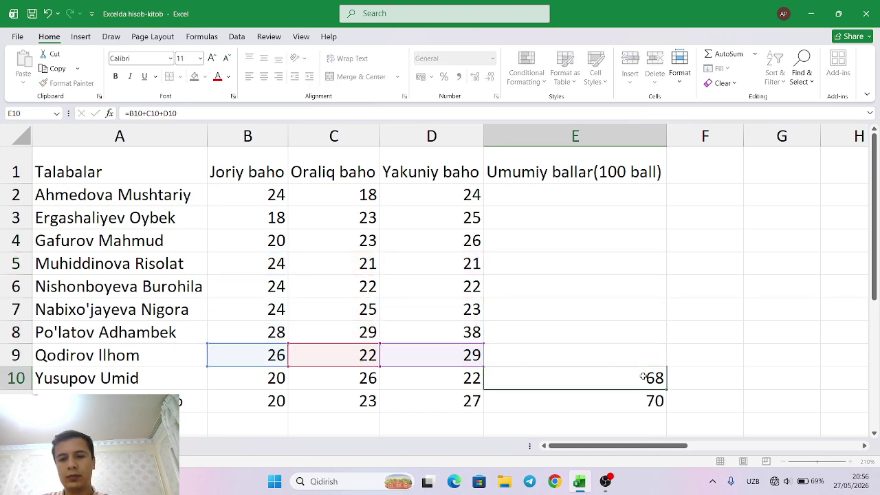
key("BackSpace")
left_click(648, 401)
key("BackSpace")
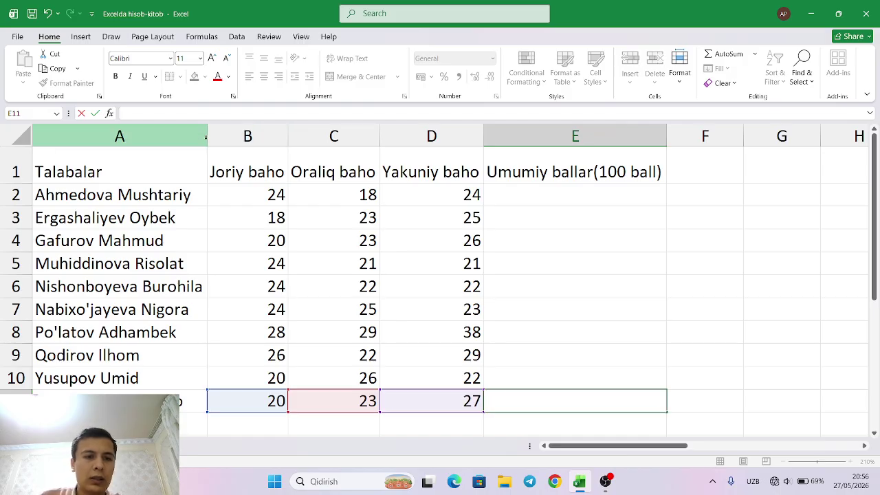
Step: Narrow columns A, B, C and D until their names and headers are cut off
left_click(172, 137)
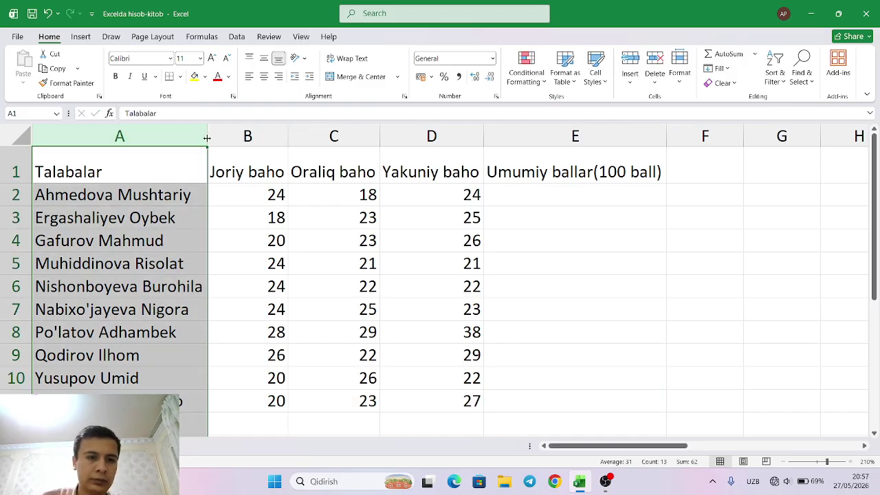
left_click_drag(207, 134, 161, 134)
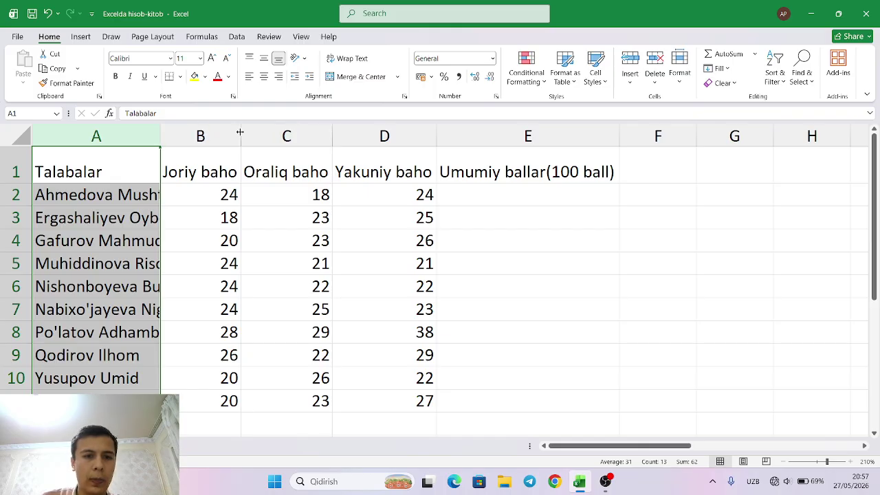
left_click_drag(241, 130, 226, 131)
left_click_drag(318, 132, 296, 129)
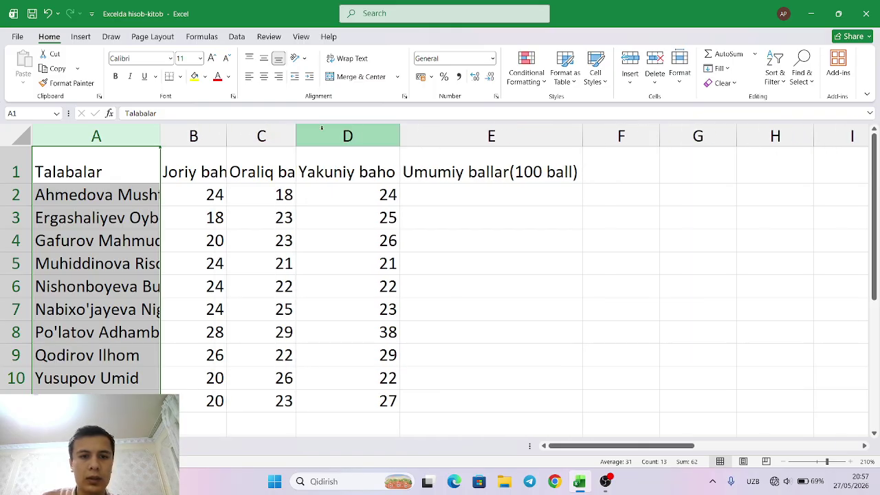
left_click(390, 133)
left_click_drag(396, 134, 374, 136)
left_click(430, 240)
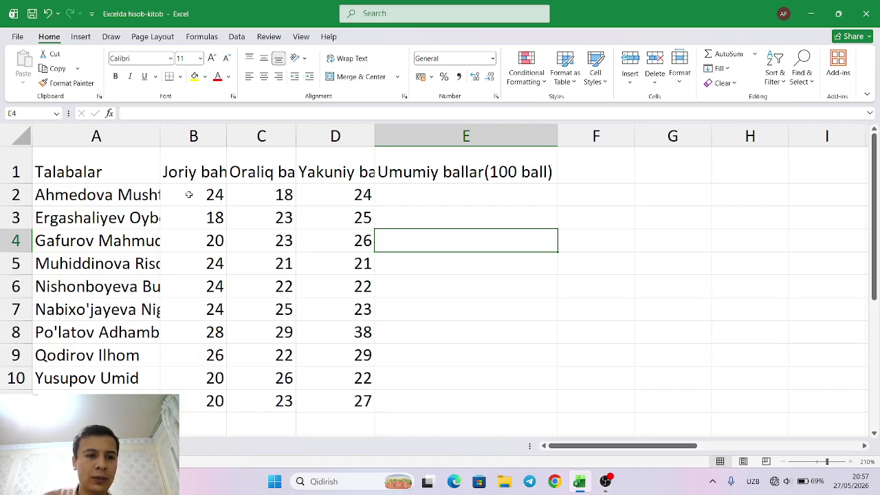
Step: Widen column A manually to fit the full student names, and shrink it again until the names are cut off
left_click(101, 192)
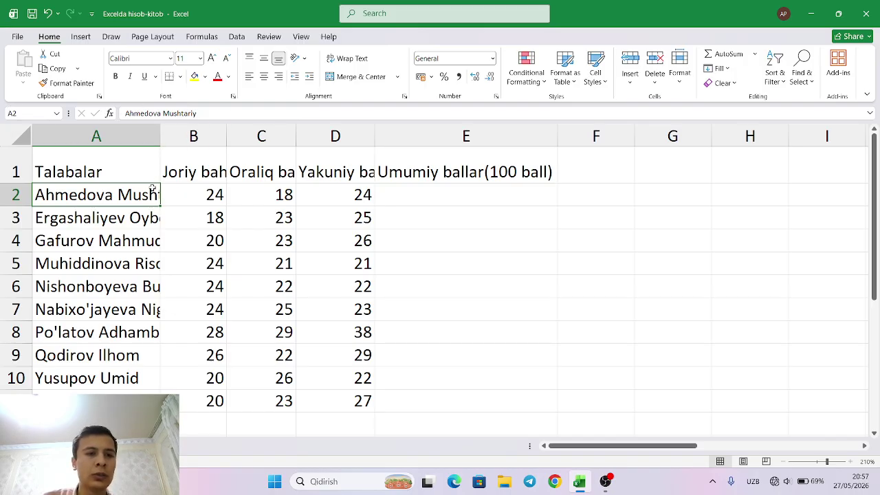
left_click(139, 136)
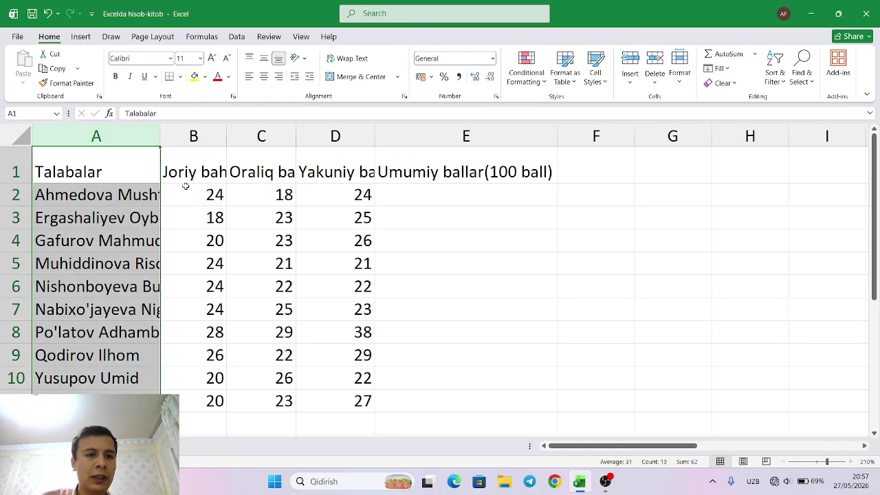
left_click(188, 221)
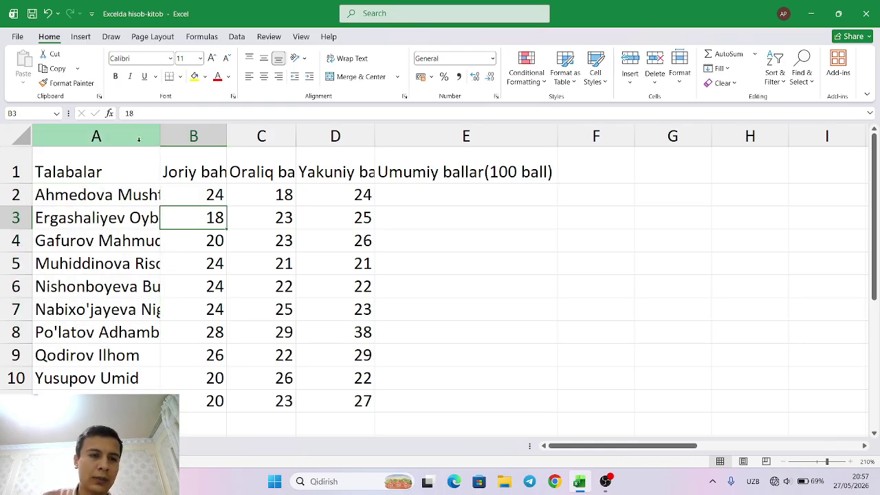
left_click_drag(160, 140, 209, 142)
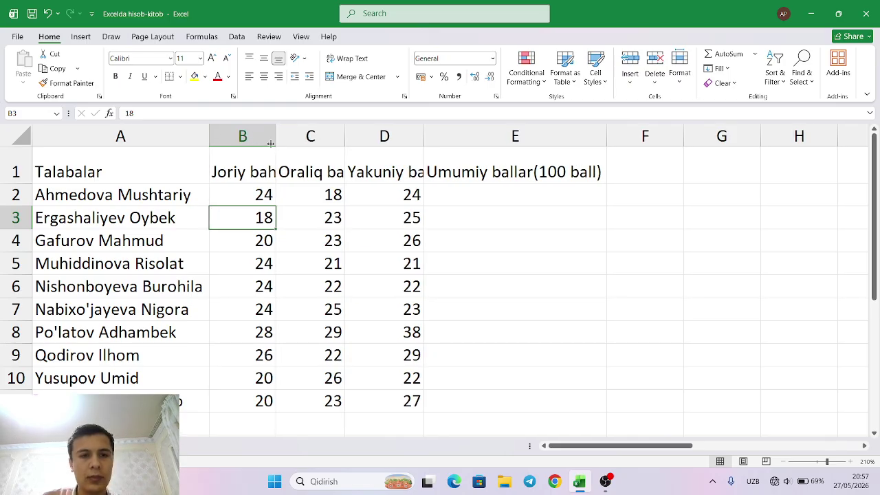
left_click_drag(211, 140, 131, 141)
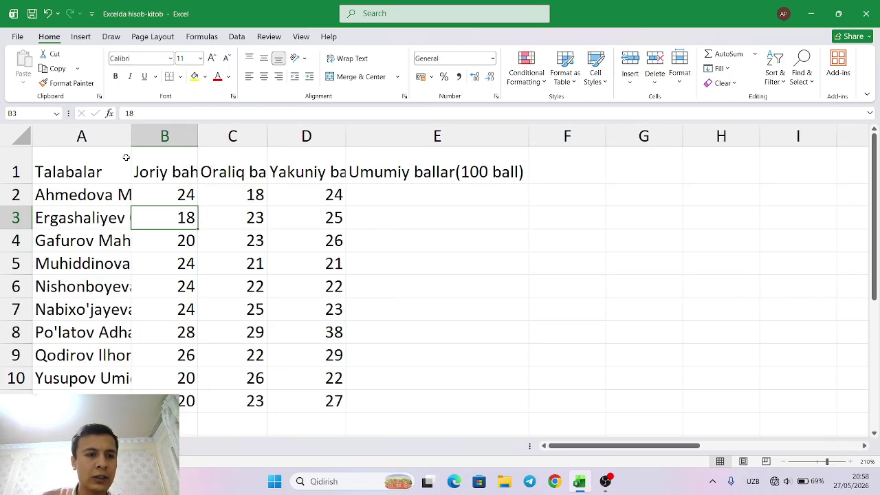
Step: AutoFit the widths of columns A, B, C and D to their contents
left_click(96, 135)
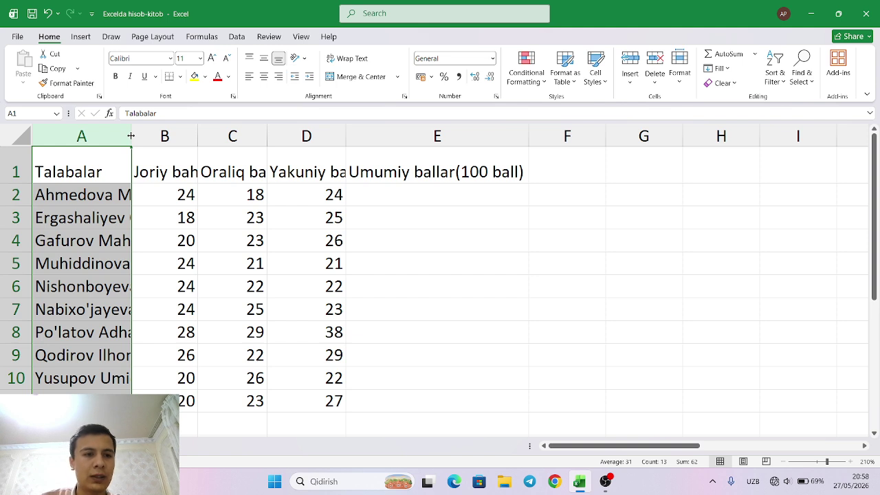
double_click(130, 135)
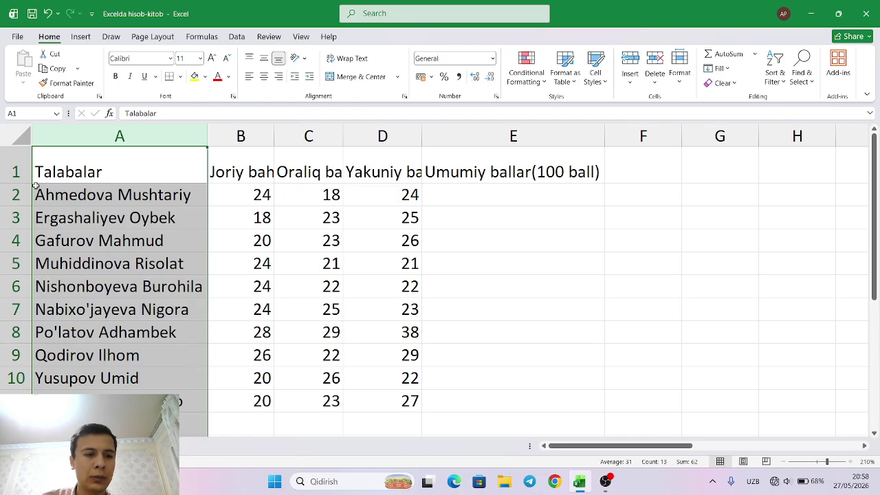
left_click(267, 136)
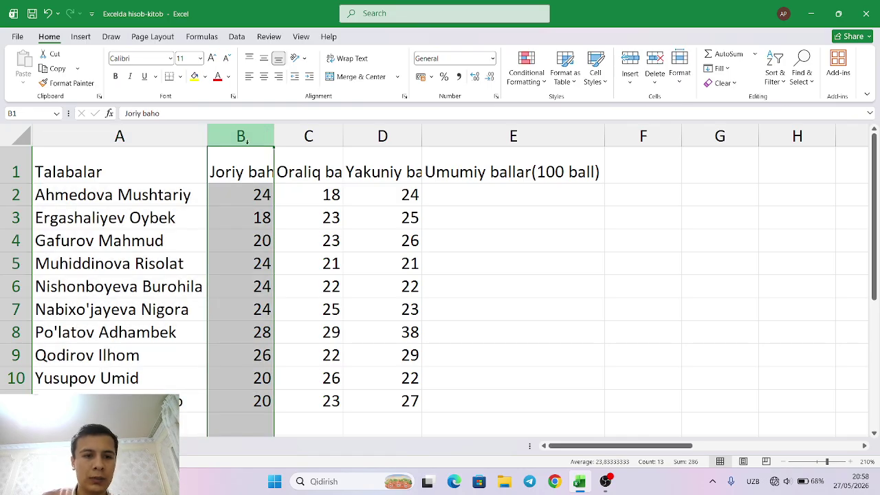
double_click(273, 136)
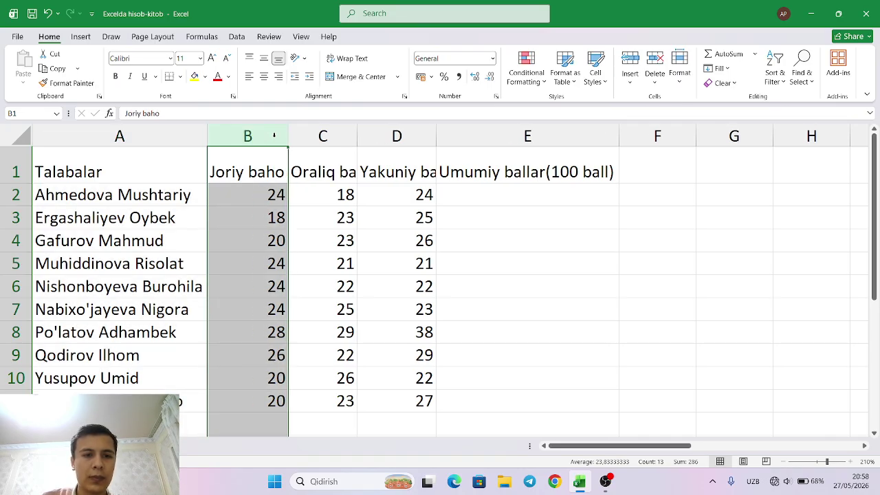
left_click(322, 136)
double_click(357, 136)
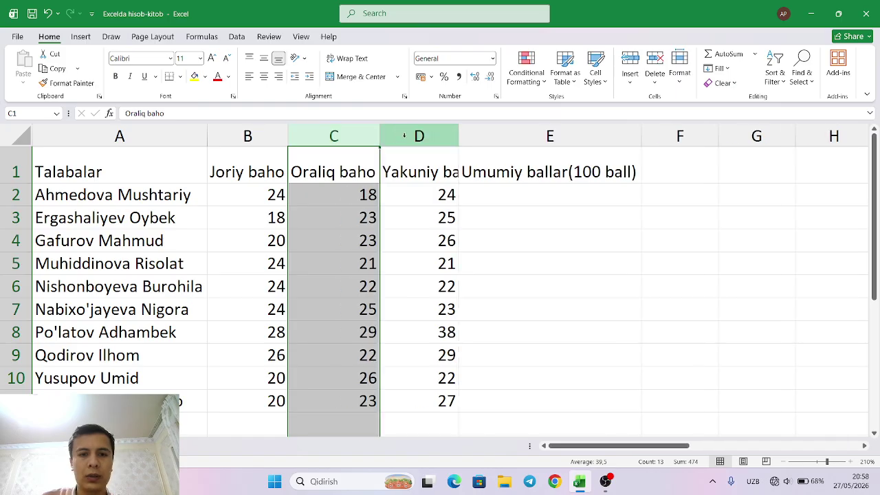
left_click(419, 136)
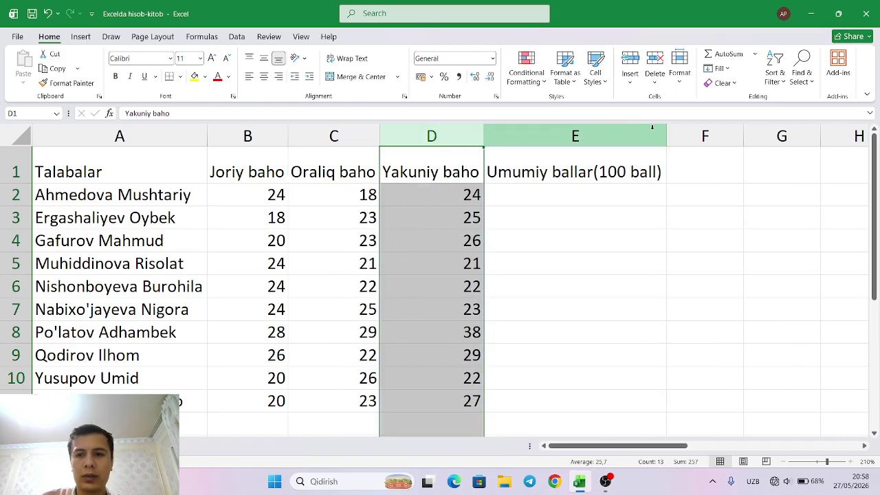
left_click(652, 127)
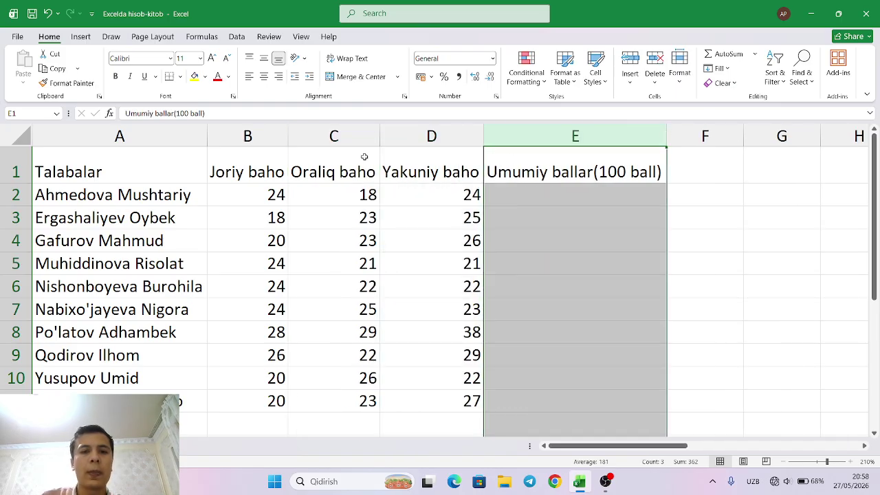
Step: Try the Angle Counterclockwise text orientation on the Joriy baho header in B1 and undo it
left_click(353, 136)
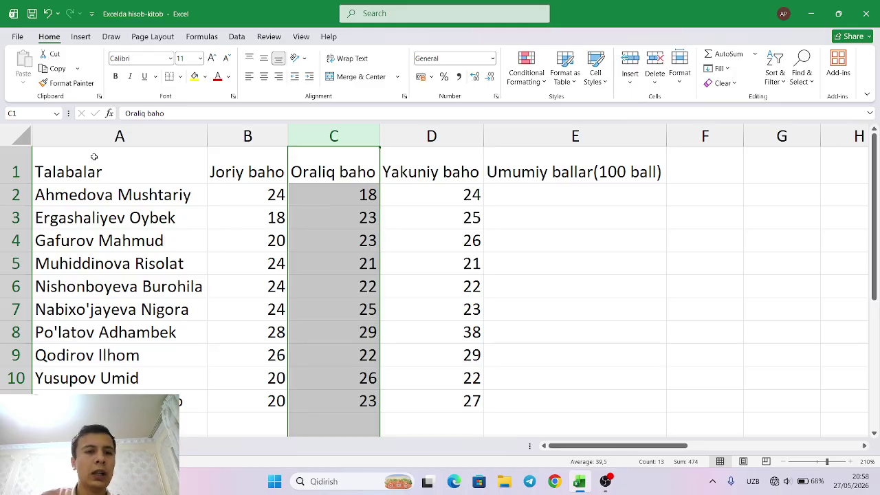
left_click(228, 196)
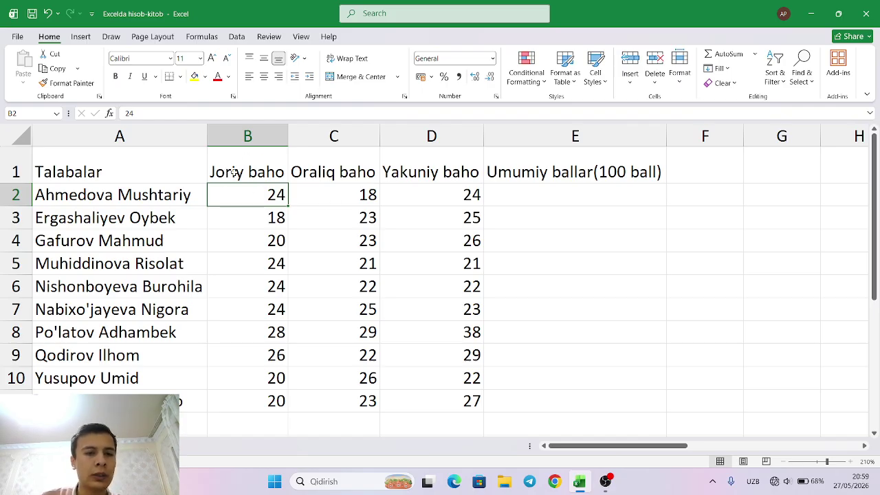
left_click(235, 174)
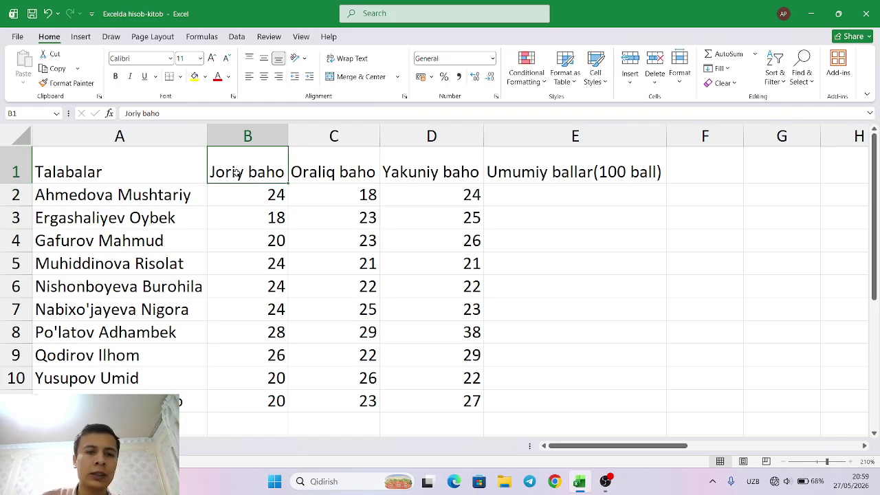
left_click(302, 59)
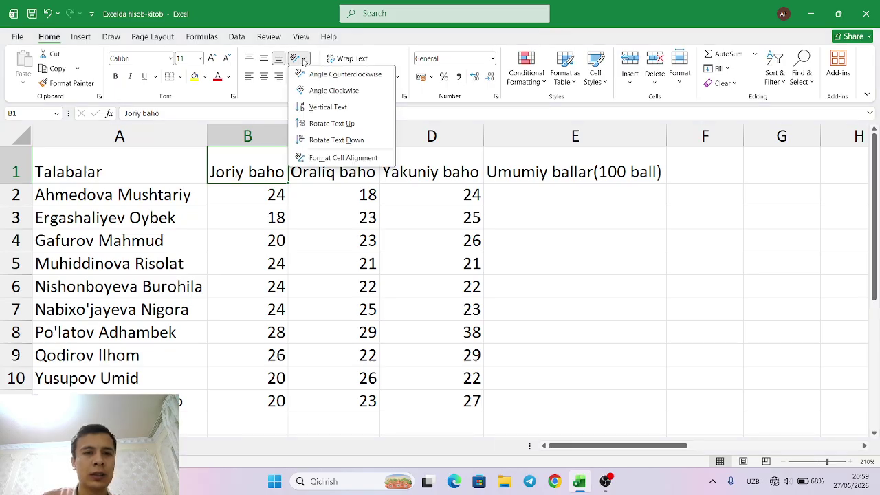
left_click(339, 74)
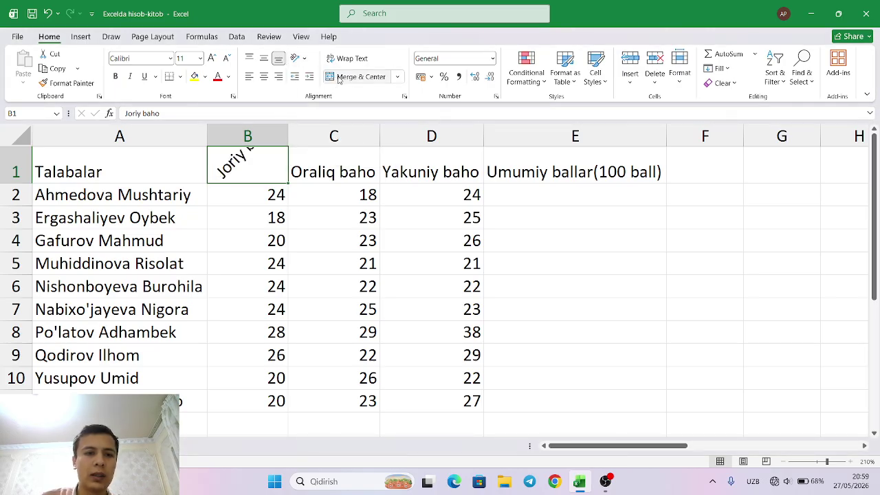
left_click(302, 59)
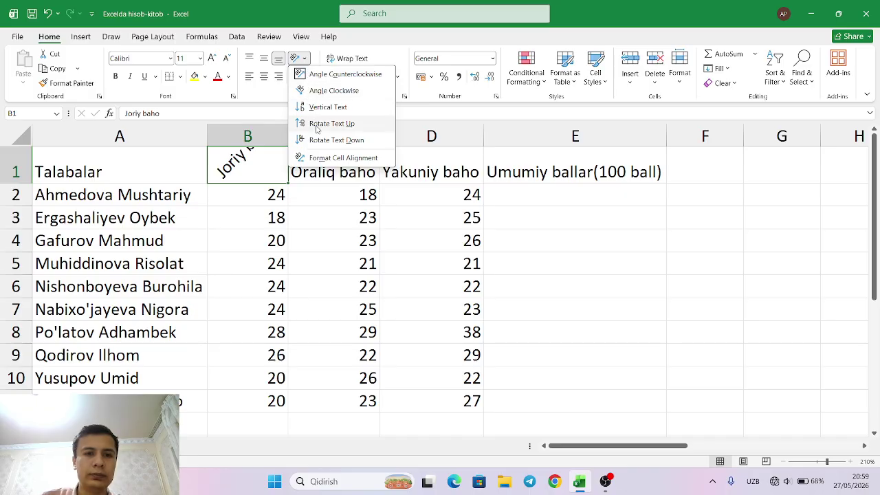
left_click(249, 193)
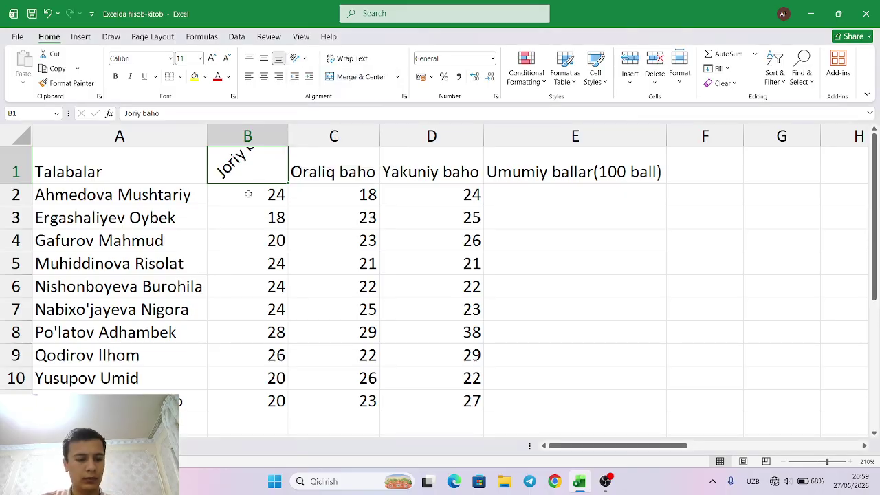
key("ctrl+z")
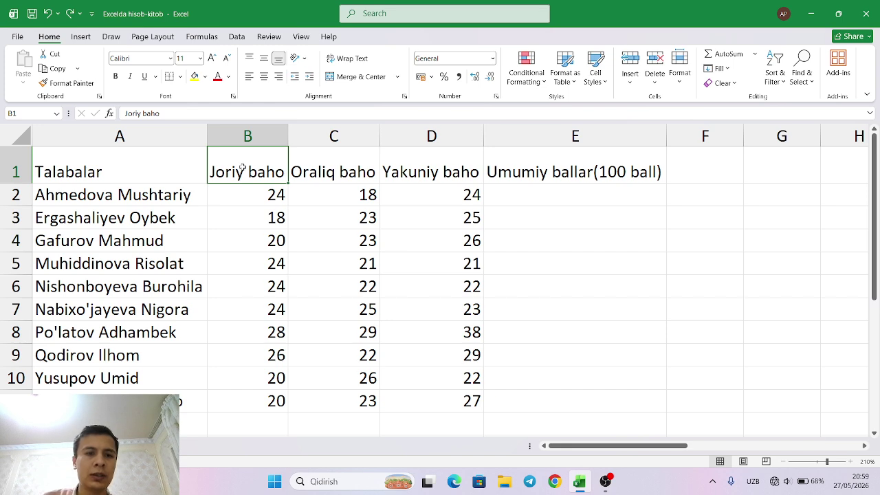
Step: Try an upward-tilted text orientation for B1 in the Format Cells alignment settings and close them without applying it
left_click(305, 59)
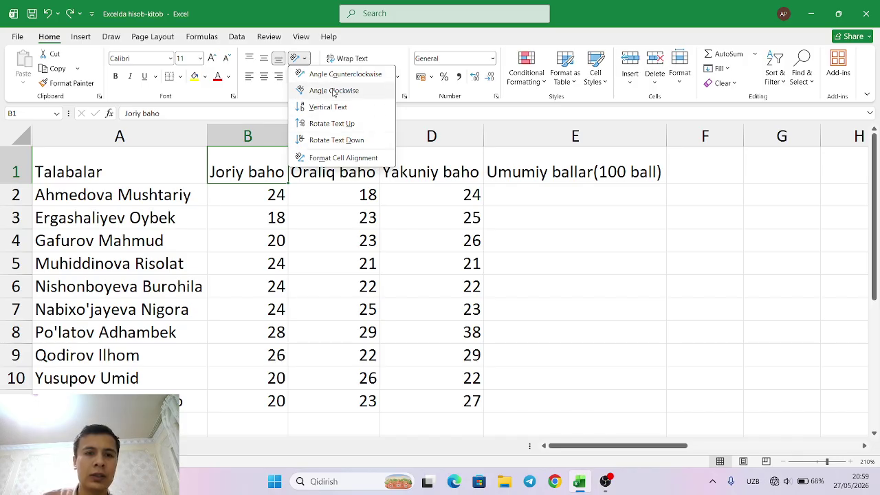
left_click(337, 159)
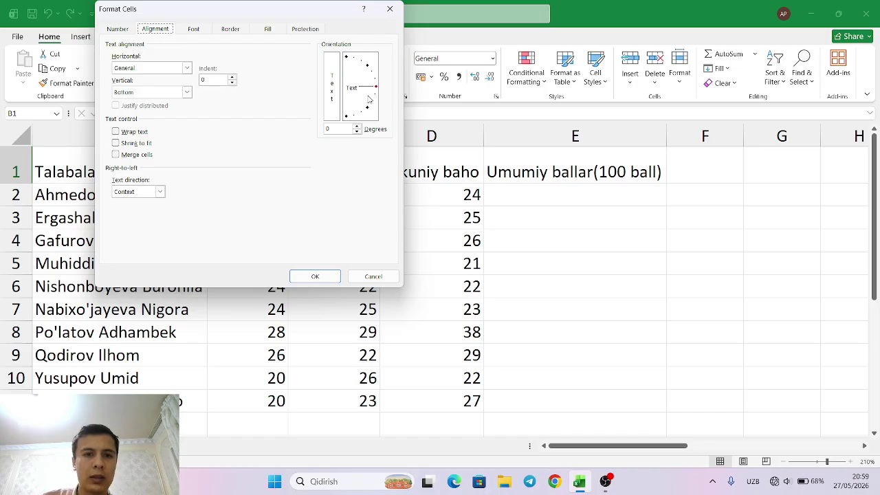
left_click_drag(376, 89, 370, 67)
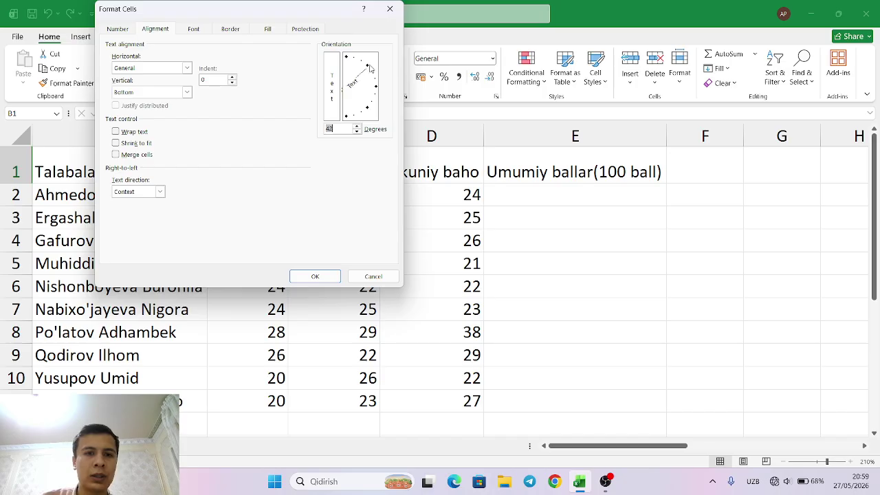
left_click(390, 9)
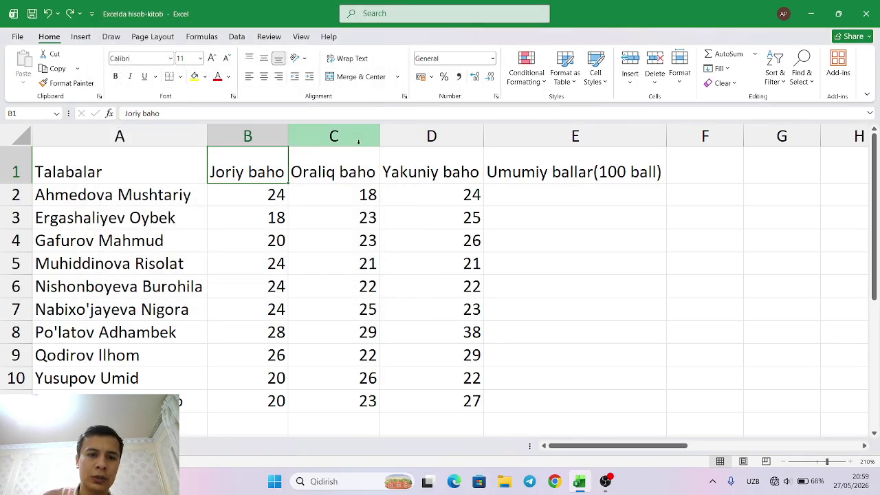
Step: Apply the Angle Counterclockwise text orientation to the Joriy baho header in B1
left_click(306, 59)
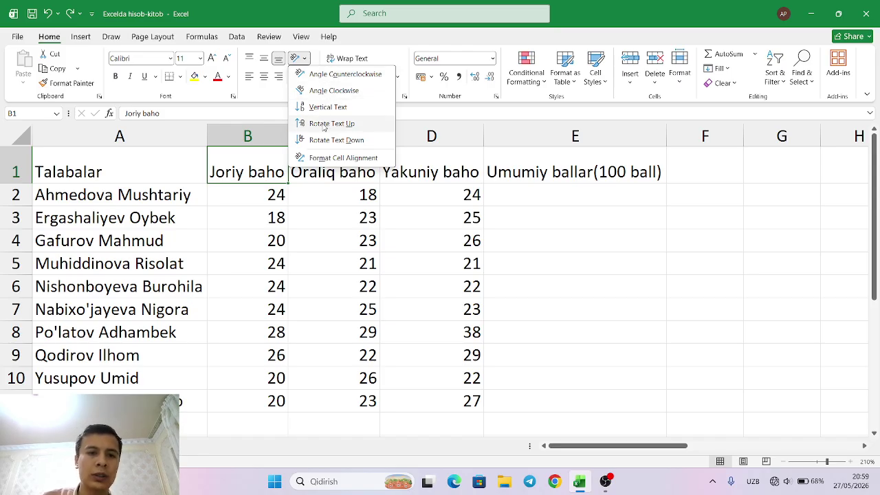
left_click(342, 74)
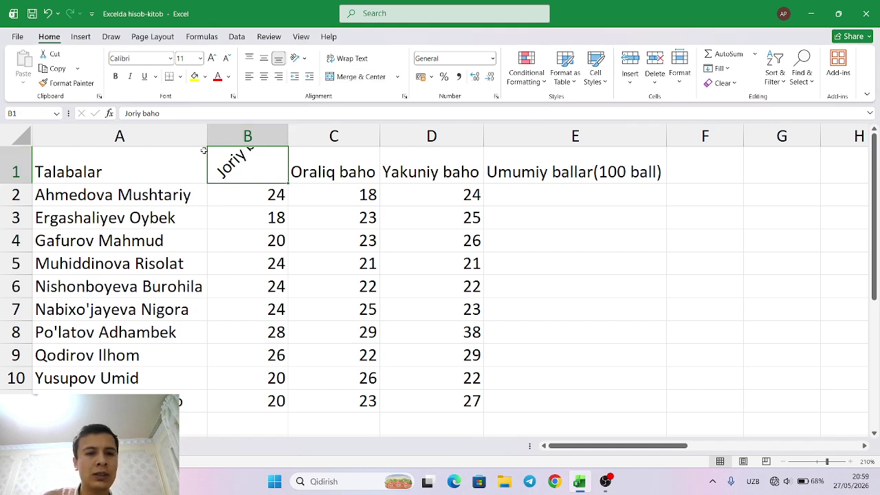
Step: AutoFit the height of row 1 and apply the Angle Counterclockwise orientation to the Oraliq baho header in C1
left_click(23, 163)
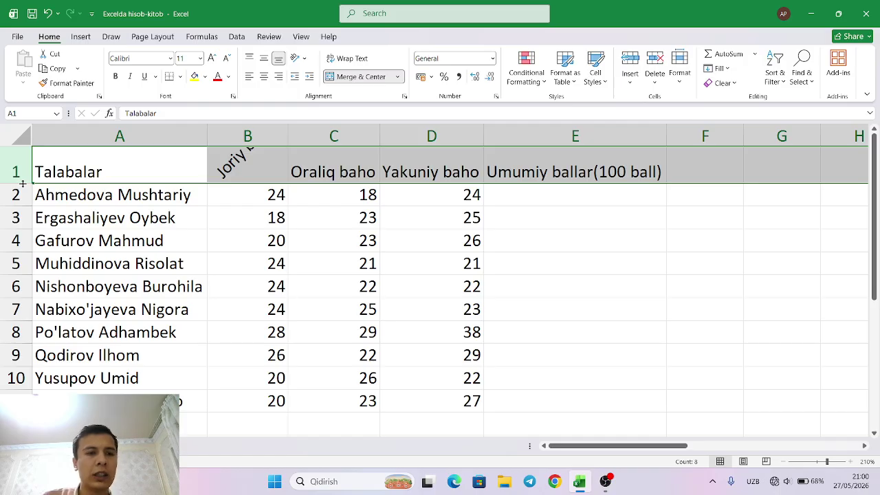
double_click(23, 182)
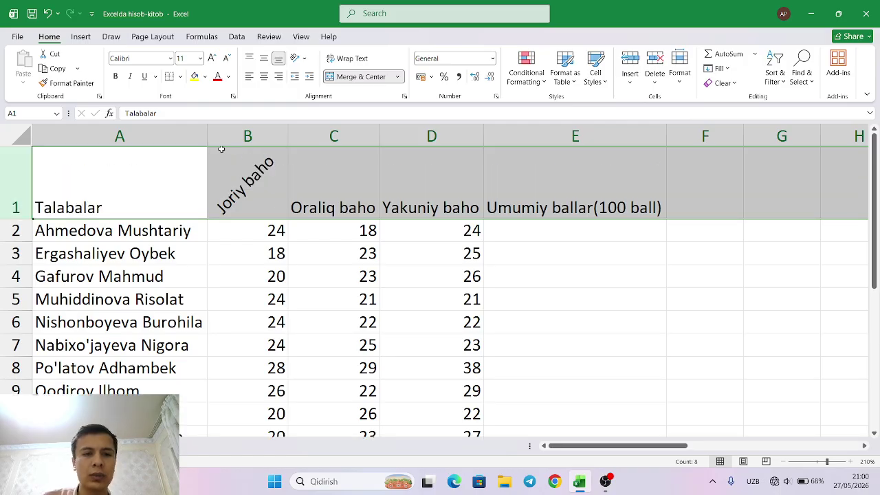
left_click(330, 181)
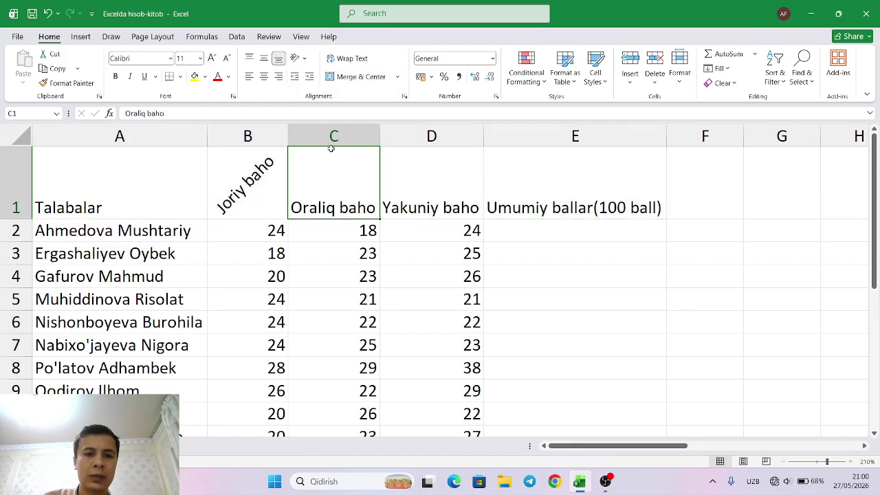
left_click(297, 58)
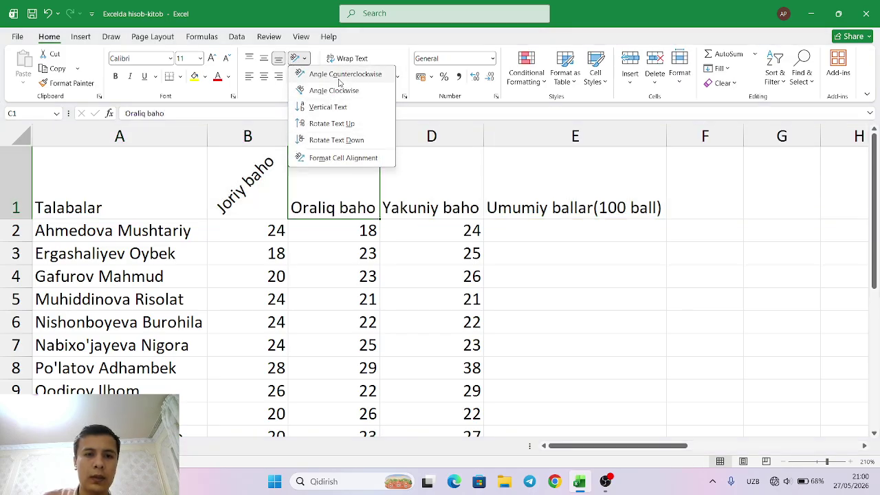
left_click(339, 76)
Step: Apply the Angle Counterclockwise orientation to the Yakuniy baho header in D1 and the Umumiy ballar(100 ball) header in E1
left_click(401, 185)
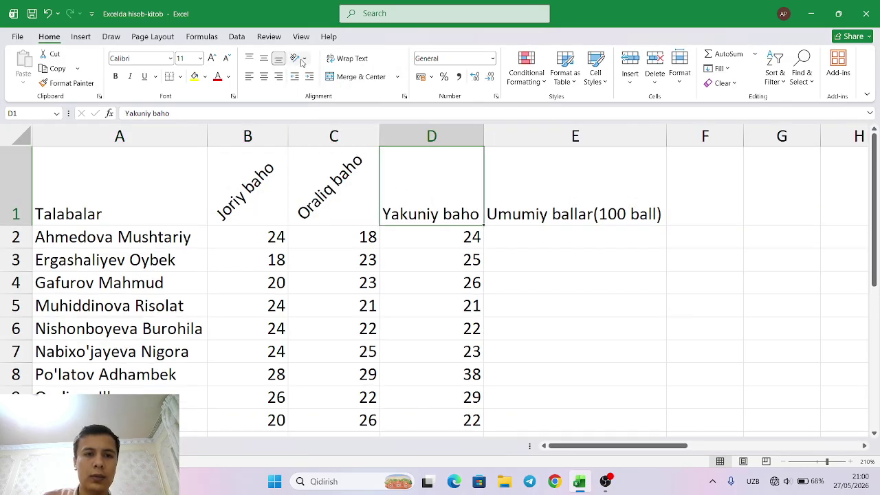
left_click(301, 61)
left_click(303, 75)
left_click(540, 195)
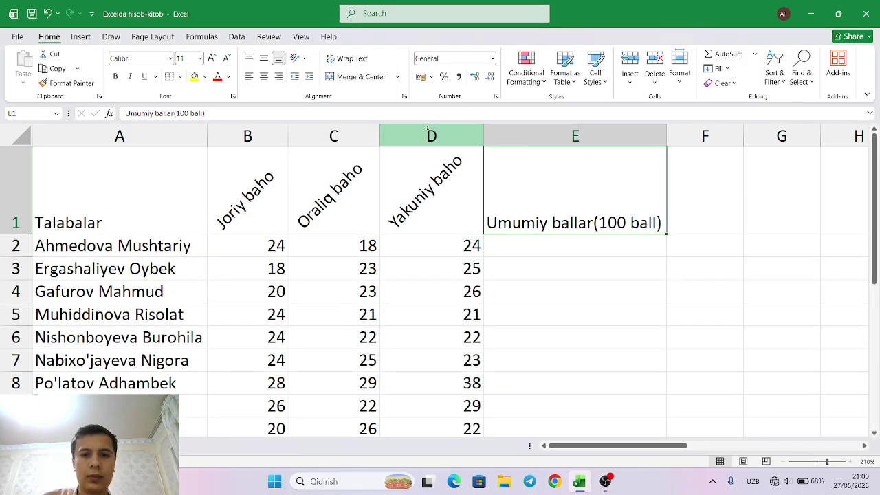
left_click(299, 60)
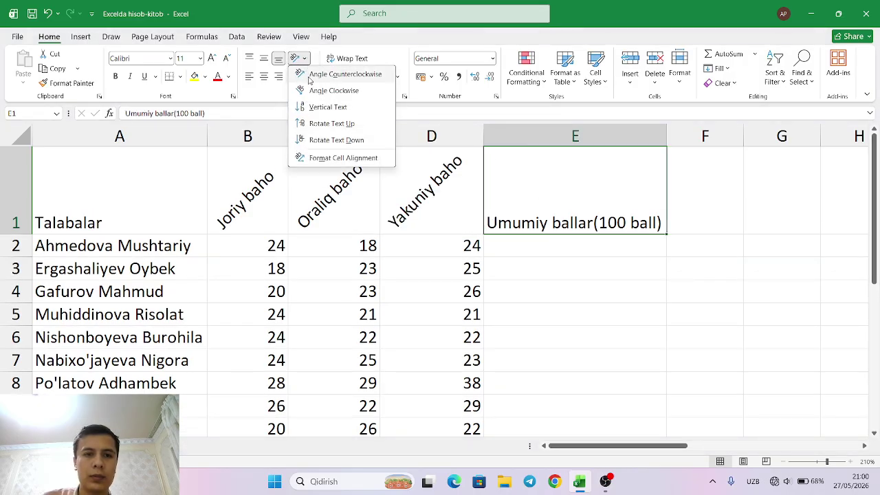
left_click(309, 79)
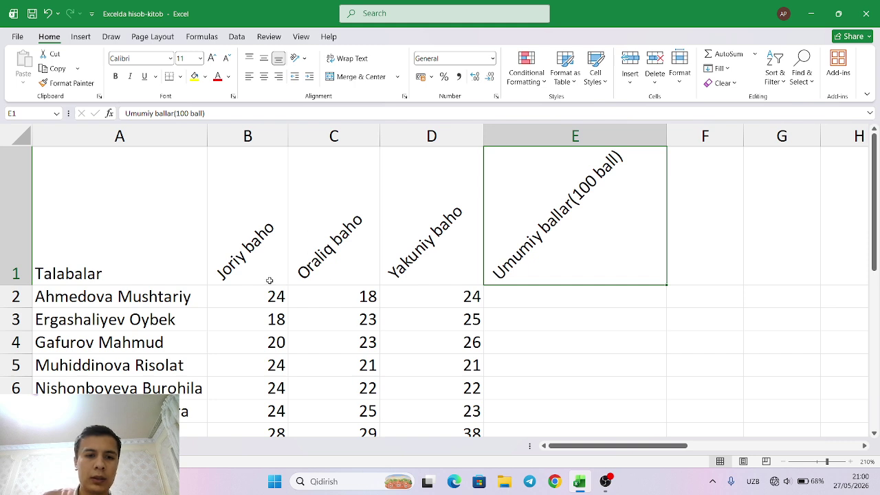
mouse_move(21, 284)
left_mouse_down()
mouse_move(26, 273)
mouse_move(25, 284)
left_mouse_up()
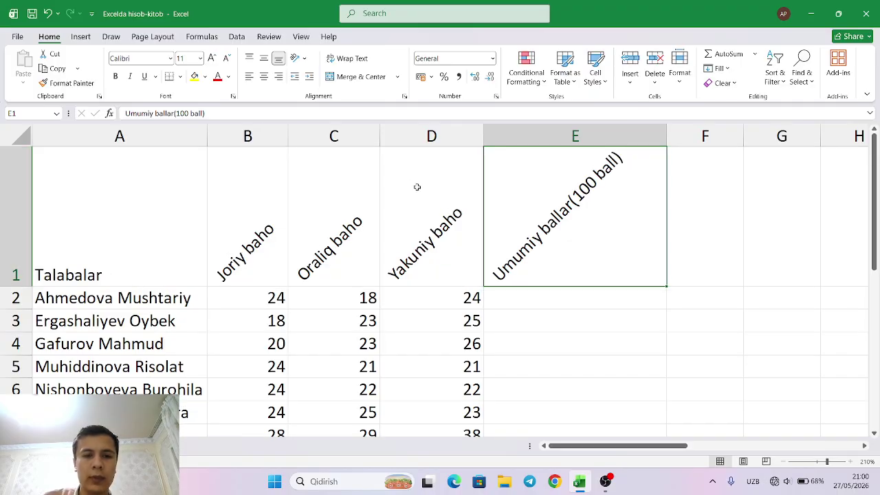
Step: Set the font size of the Joriy baho header text in B1 to 8
left_click(276, 228)
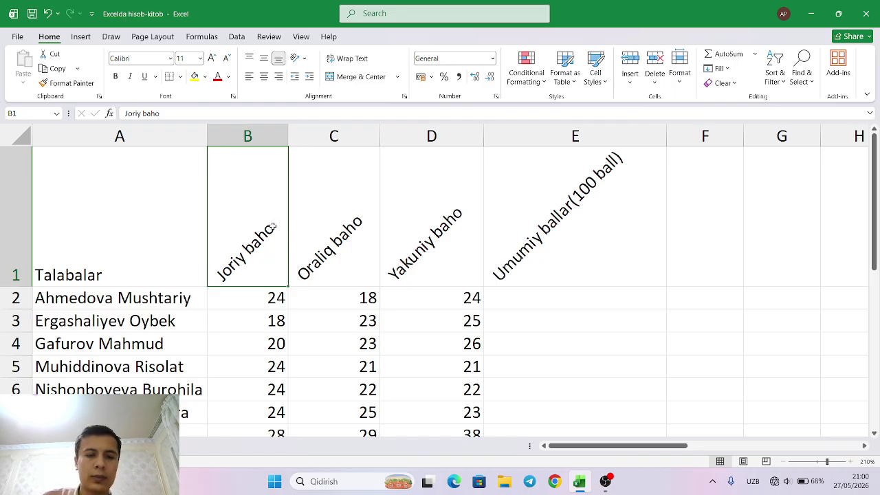
double_click(273, 227)
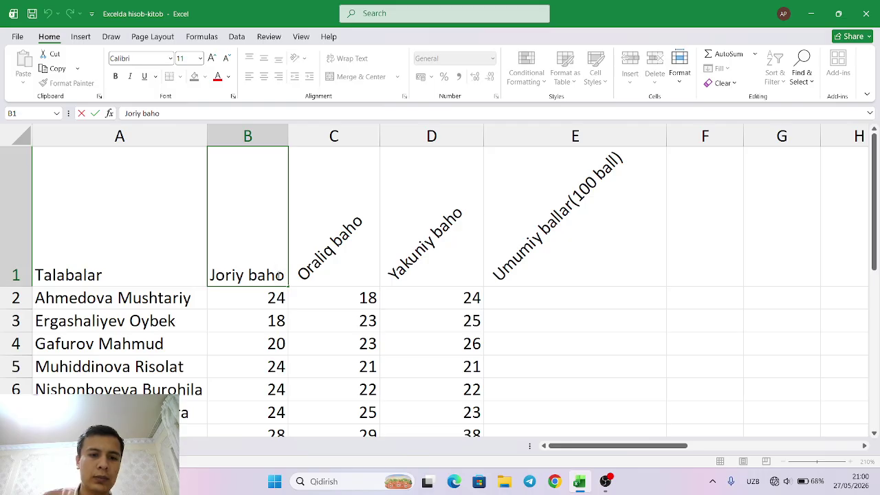
left_click_drag(278, 275, 211, 275)
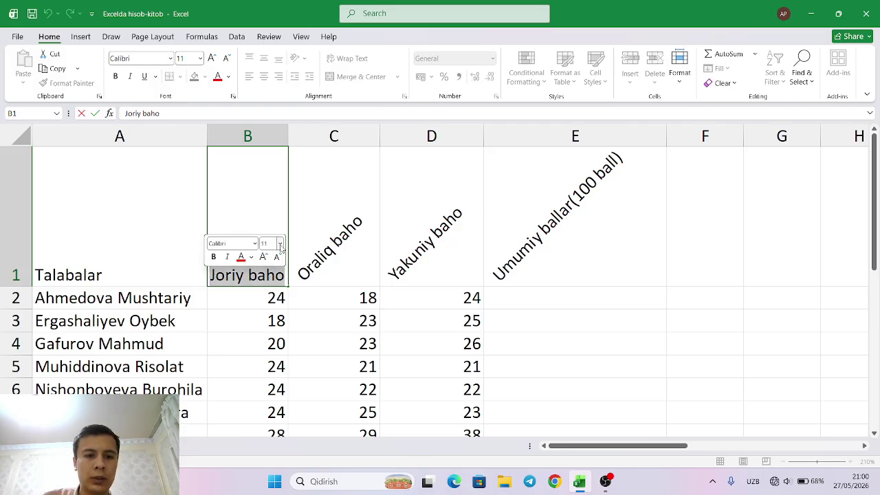
left_click(280, 243)
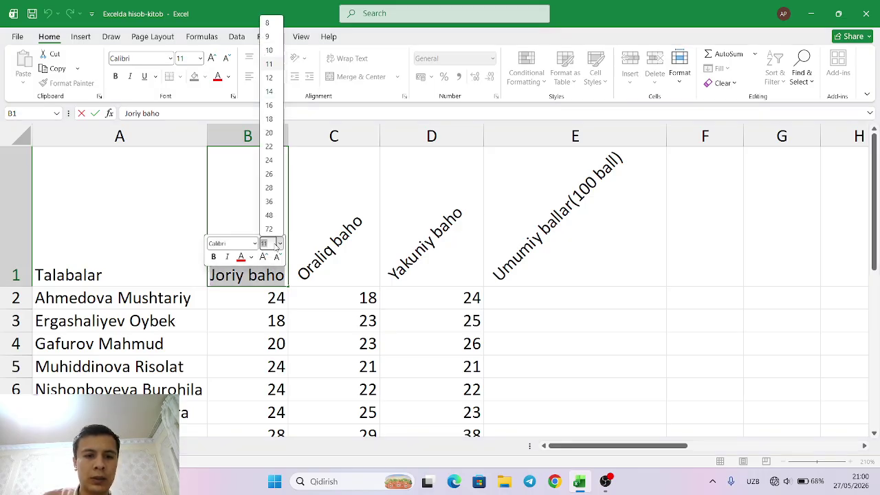
left_click(268, 23)
left_click(234, 336)
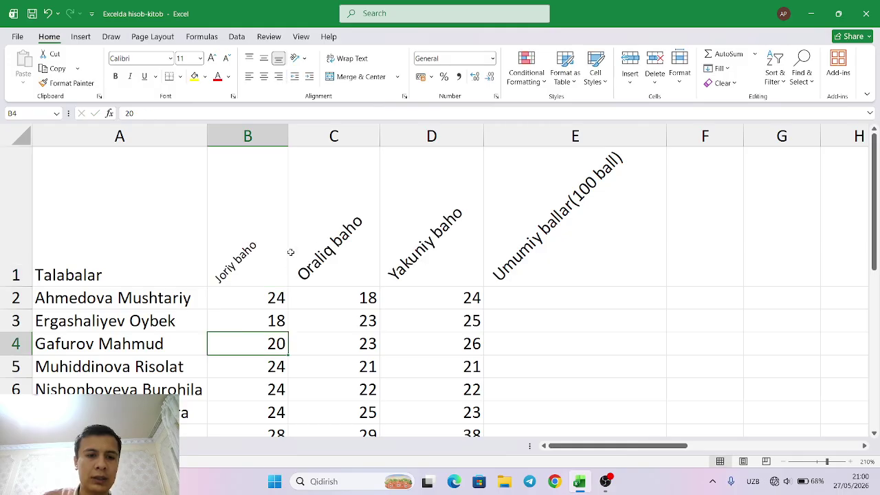
Step: Set the font size of the Oraliq baho header text in C1 to 8
left_click(365, 219)
double_click(364, 218)
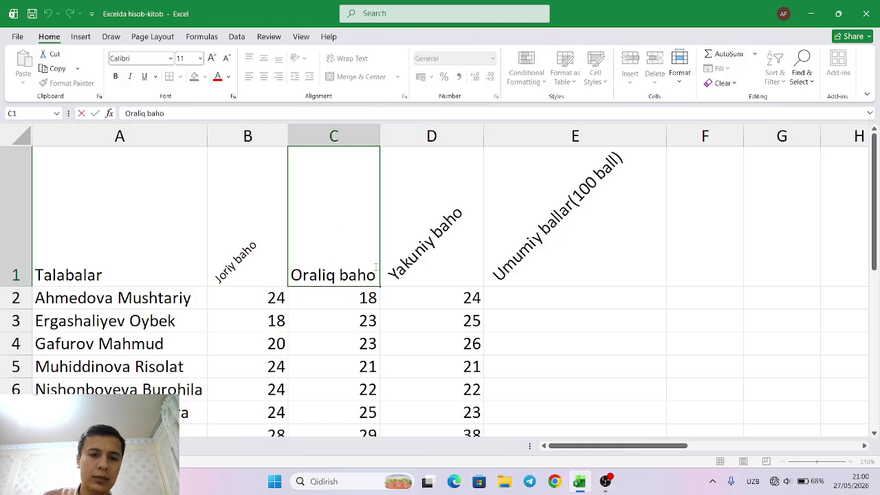
left_click_drag(371, 275, 287, 278)
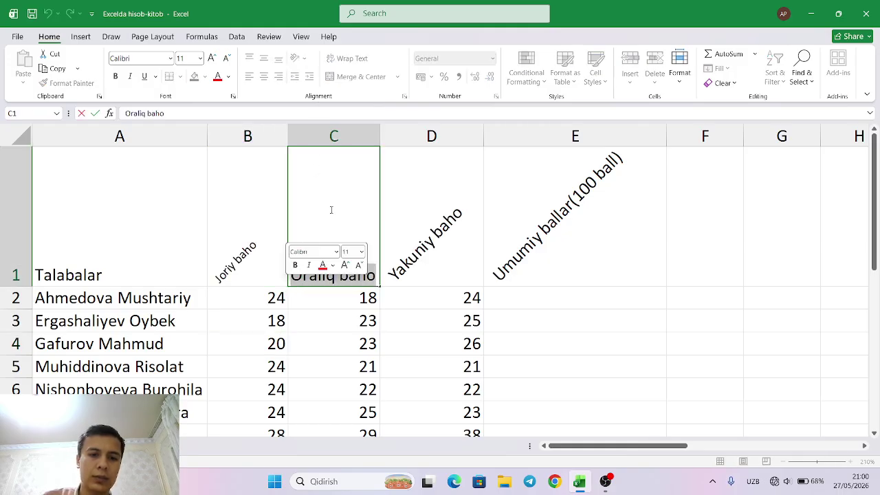
left_click(360, 252)
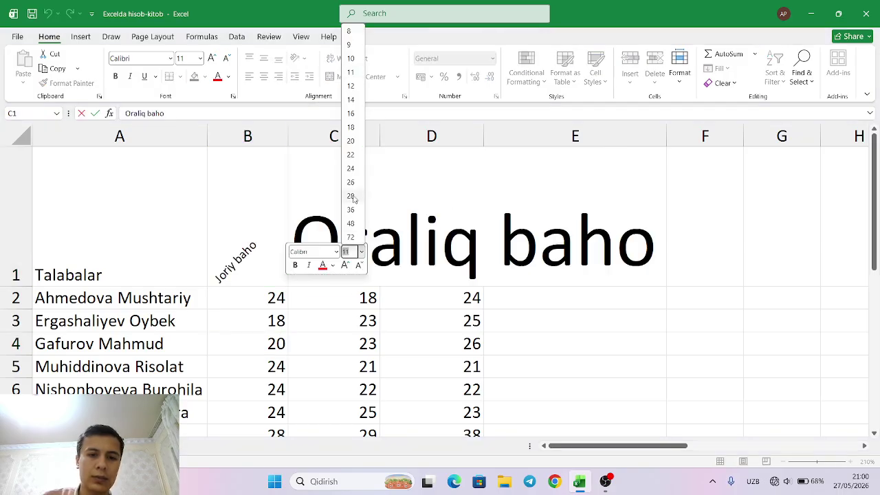
left_click(353, 34)
left_click(404, 244)
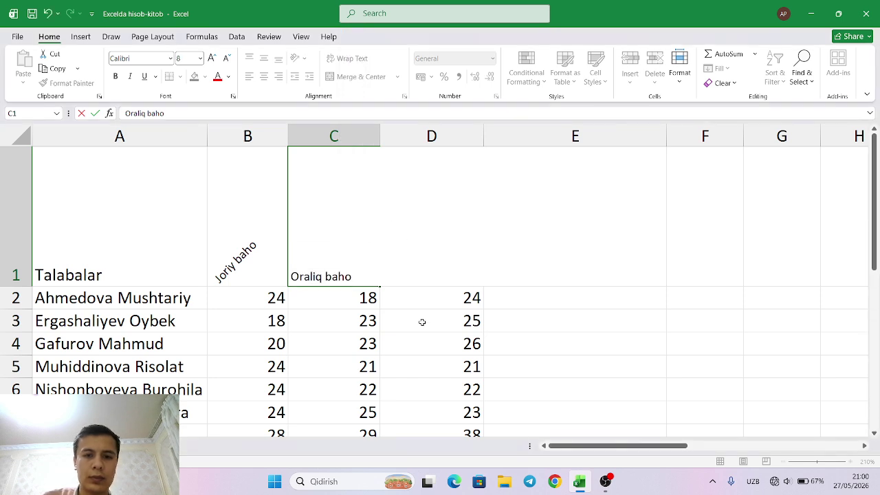
Step: Set the font size of the Yakuniy baho header text in D1 to 8
left_click(426, 234)
double_click(465, 209)
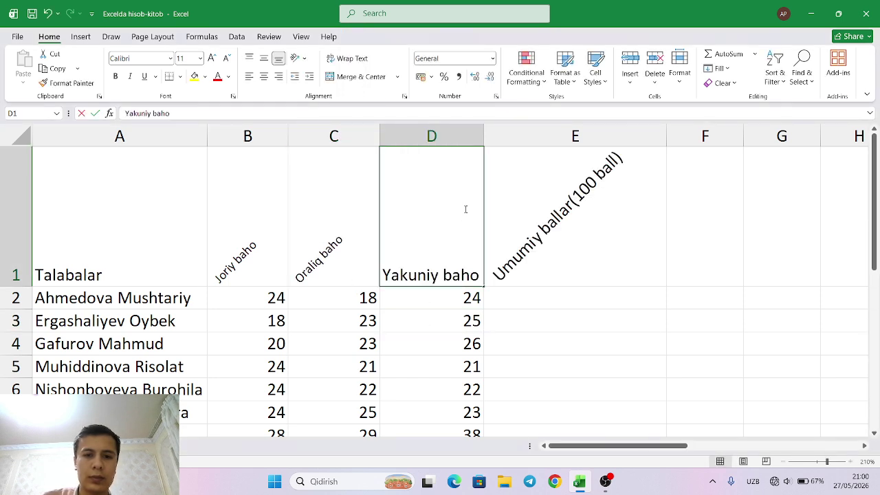
left_click_drag(479, 275, 382, 275)
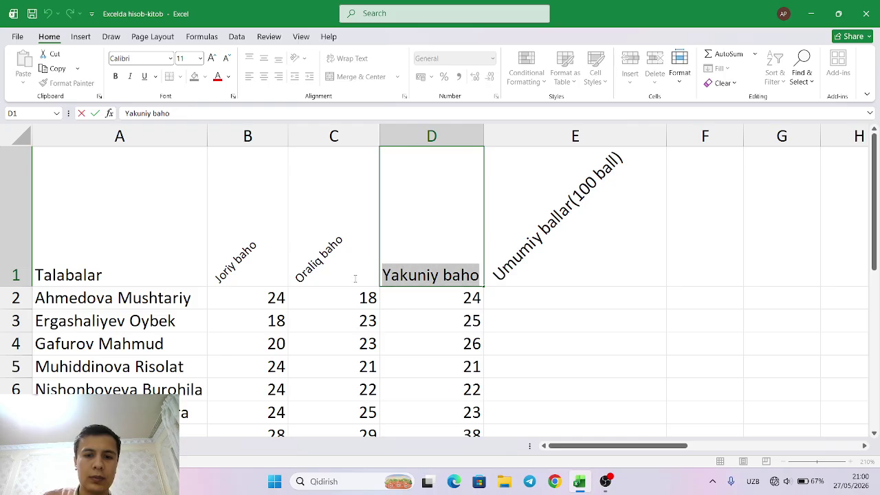
left_click(427, 247)
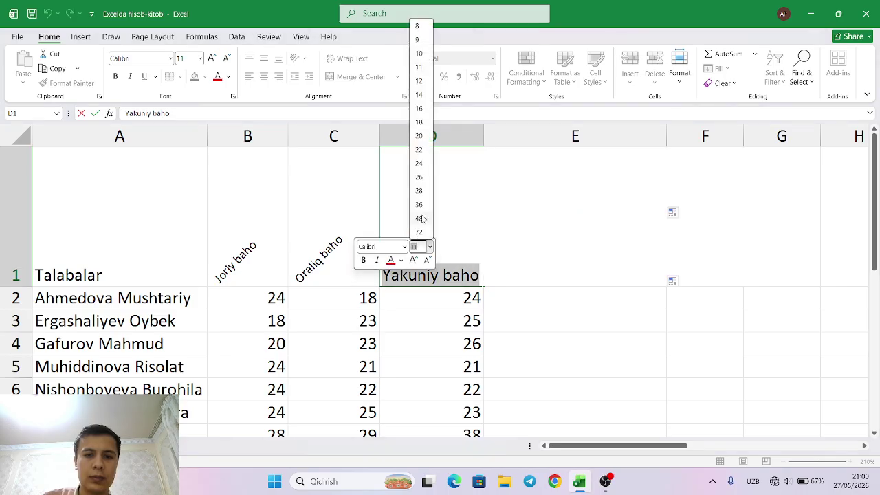
left_click(417, 26)
left_click(657, 411)
Step: Set the font size of the Umumiy ballar(100 ball) header text in E1 to 8
left_click(603, 234)
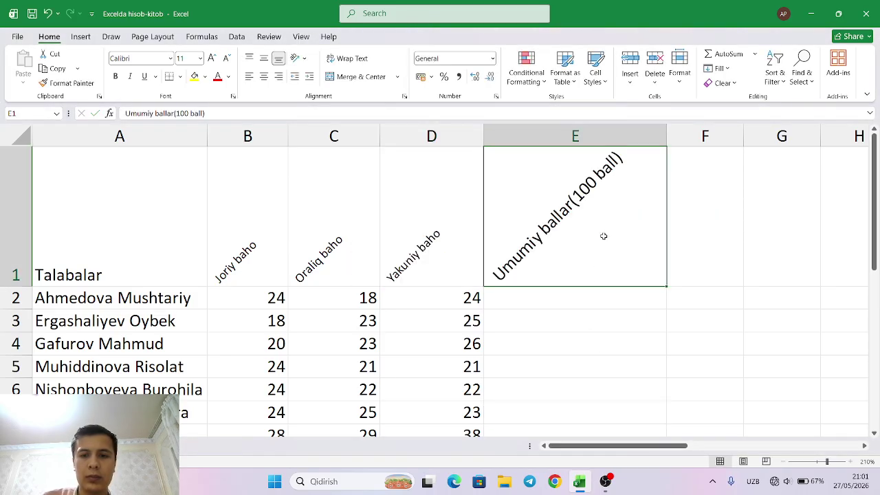
double_click(629, 172)
left_click_drag(661, 275, 472, 287)
left_click(544, 257)
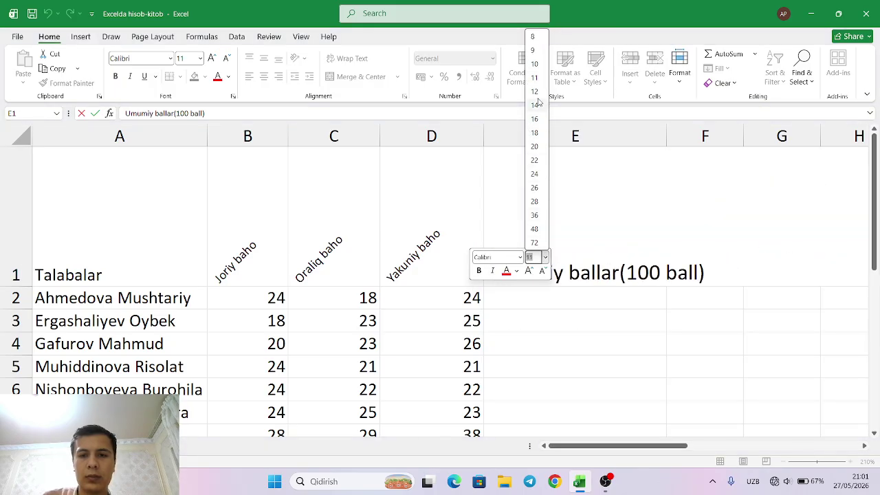
left_click(534, 49)
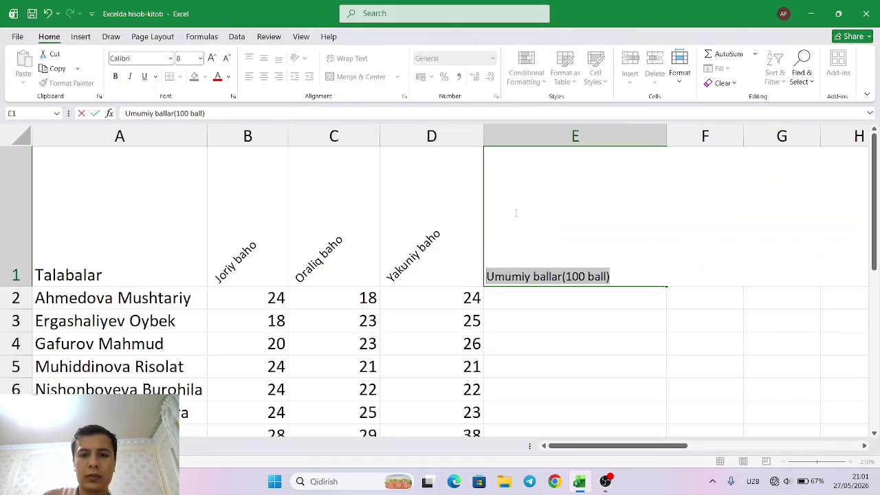
left_click(541, 340)
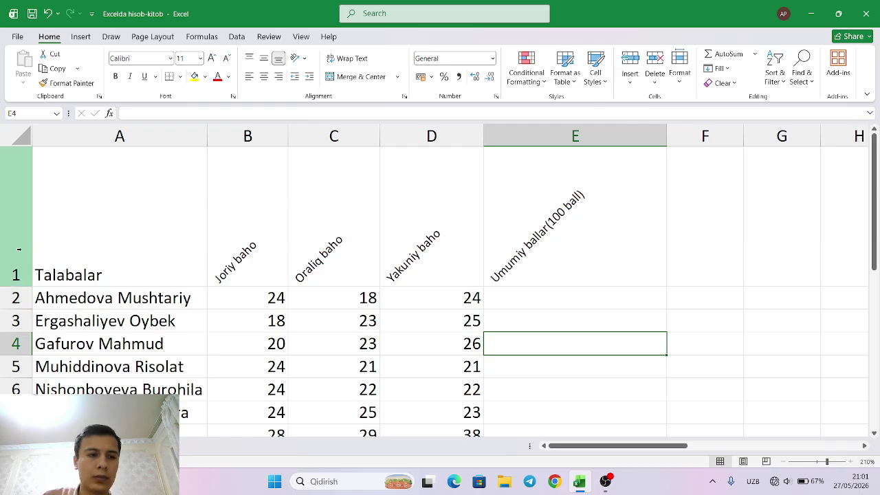
Step: Reduce the height of row 1 to fit the smaller rotated headers
left_click(20, 282)
left_click_drag(21, 286, 21, 253)
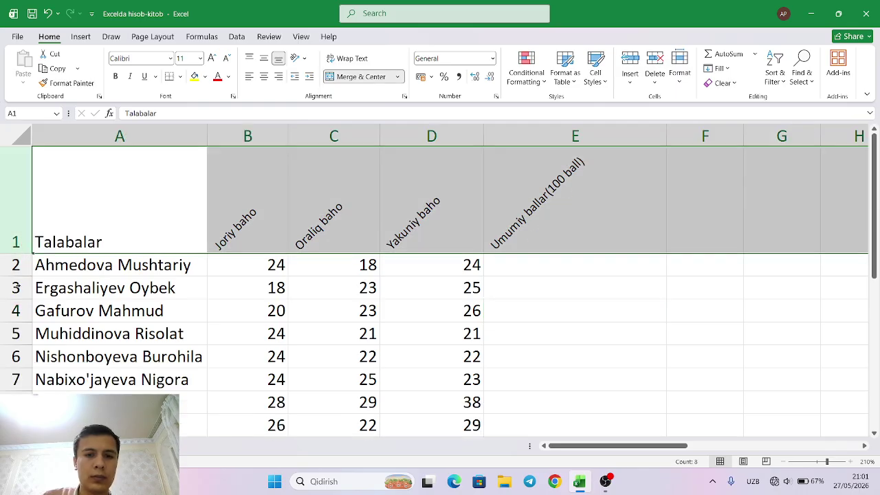
left_click(534, 287)
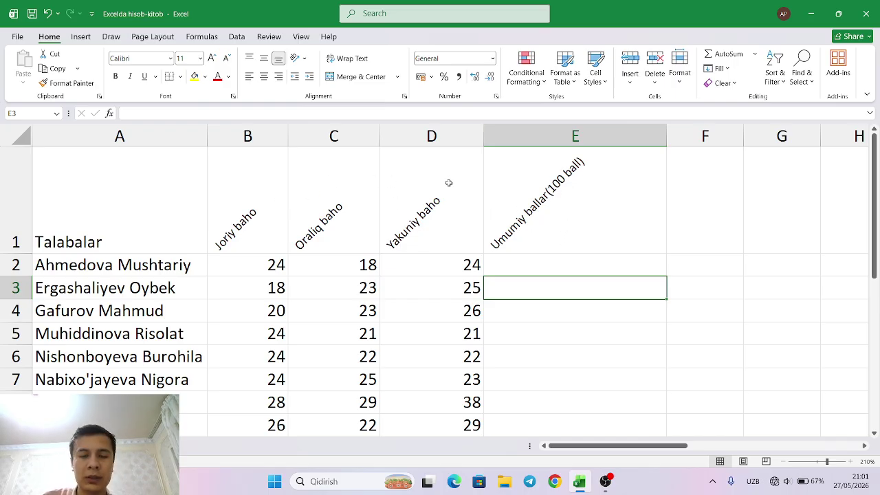
Step: Undo the row 1 height changes, the header font-size changes and the text rotations in B1 through E1
key("ctrl+z")
key("ctrl+z")
key("ctrl+z")
key("ctrl+z")
key("ctrl+z")
key("ctrl+z")
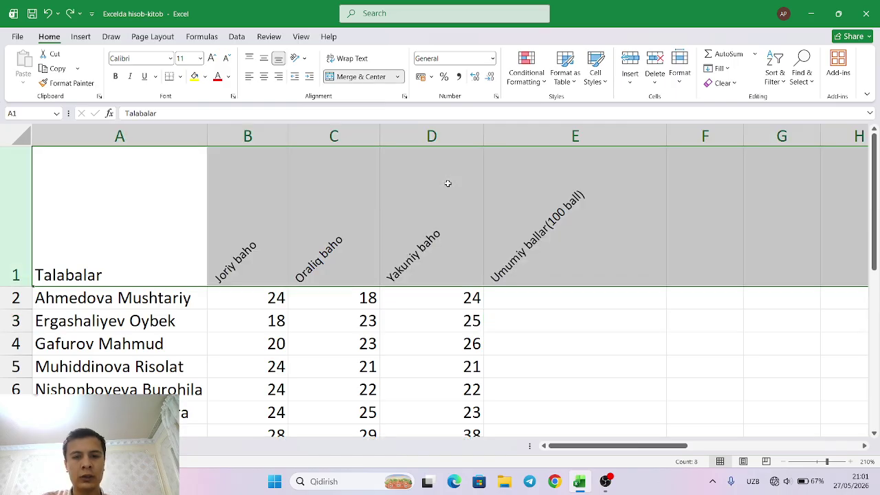
key("ctrl+z")
key("ctrl+z")
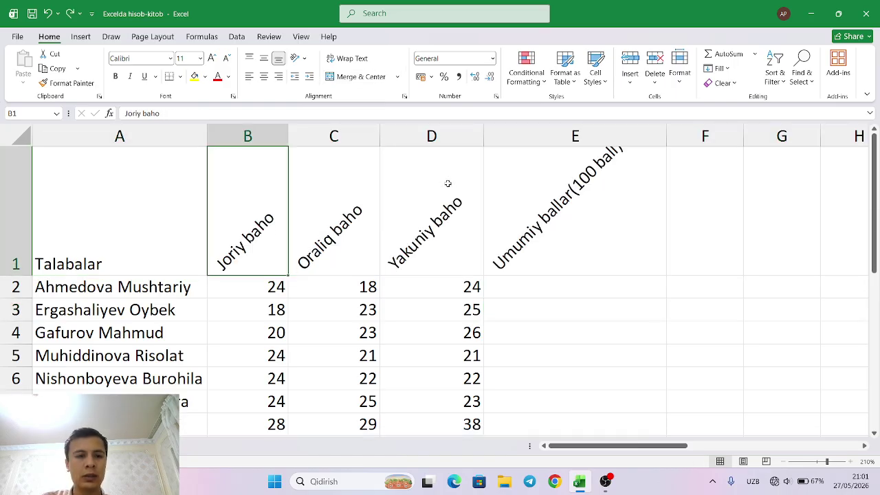
key("ctrl+z")
key("ctrl+z")
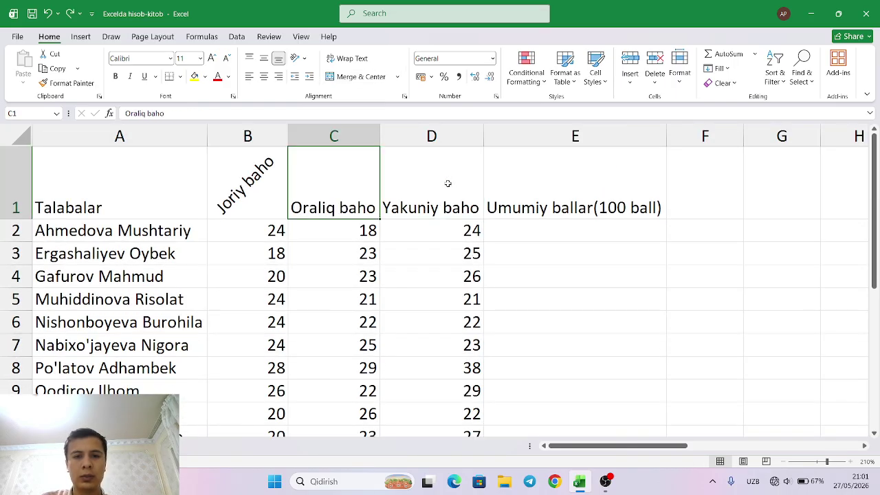
key("ctrl+z")
key("ctrl+z")
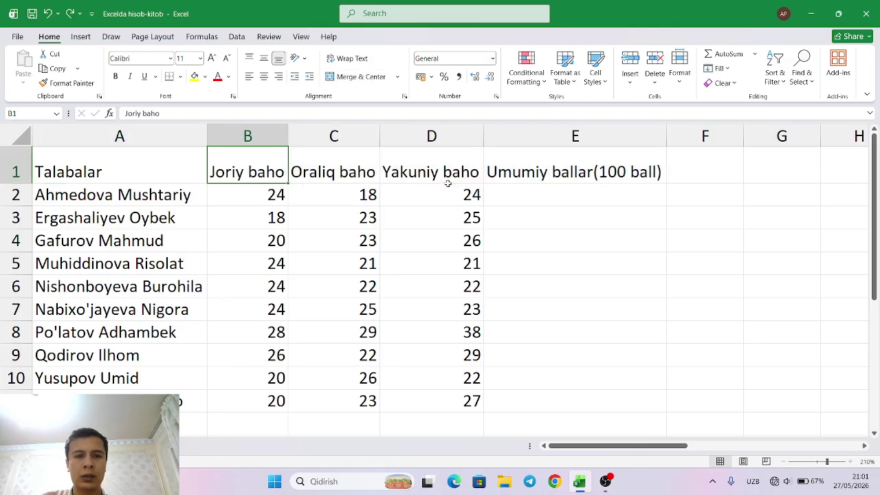
Step: Enter the formula =B2+C2+D2 in E2 to total the first student's grades
left_click(542, 192)
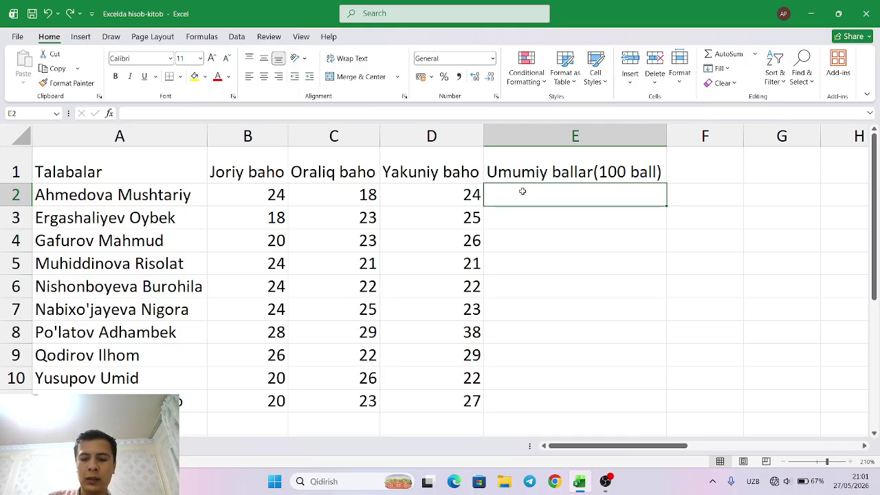
type("=")
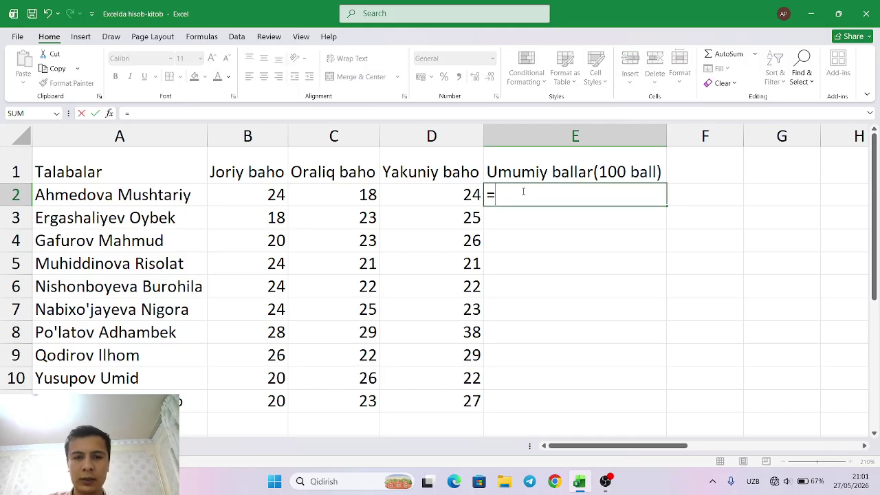
left_click(253, 199)
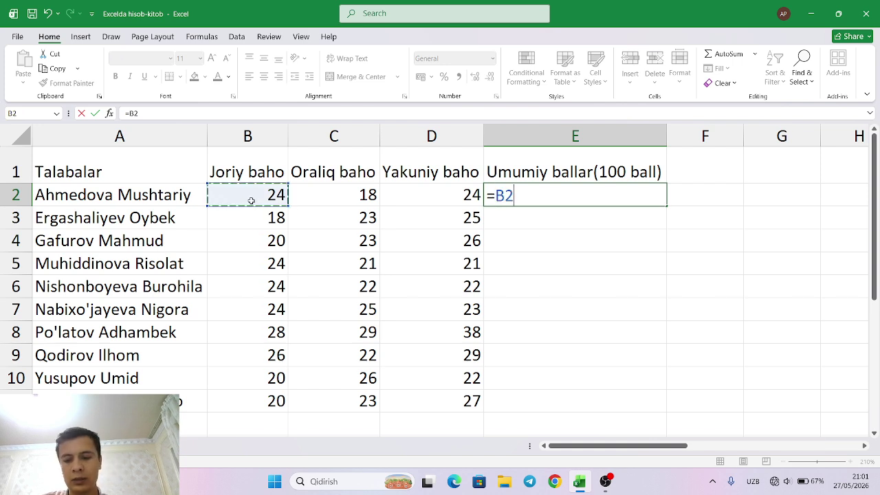
type("+")
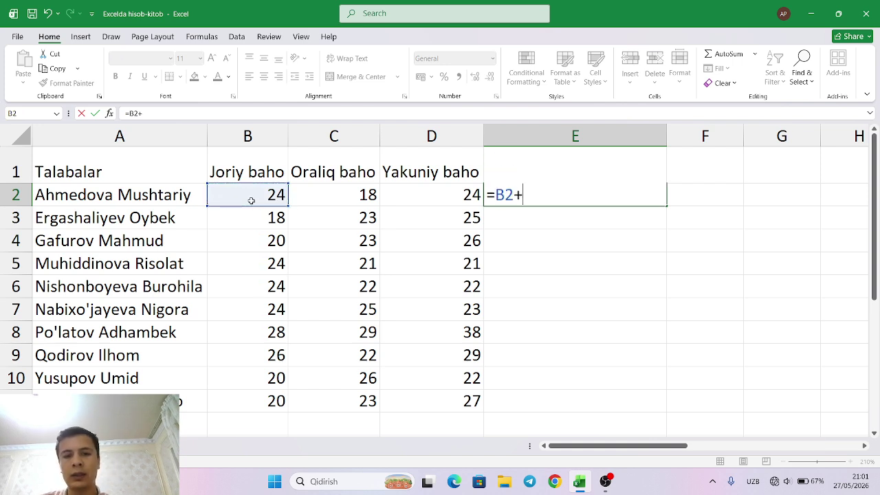
left_click(318, 193)
type("+")
left_click(425, 198)
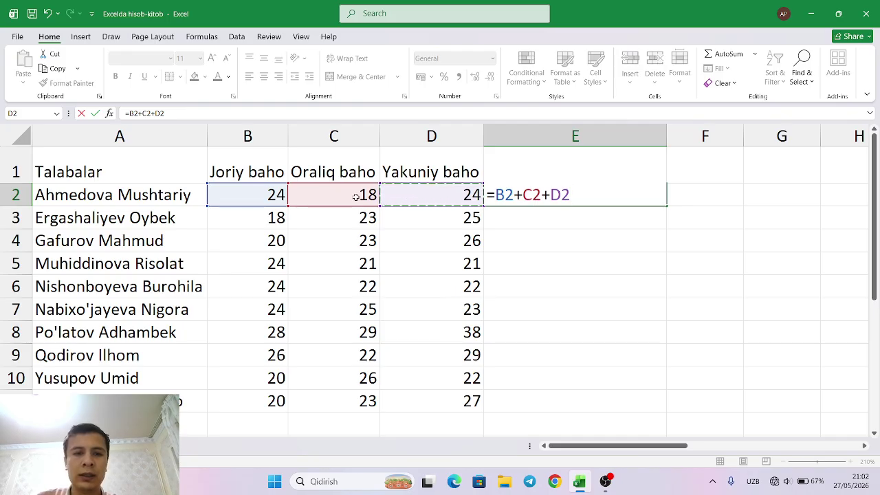
key("Return")
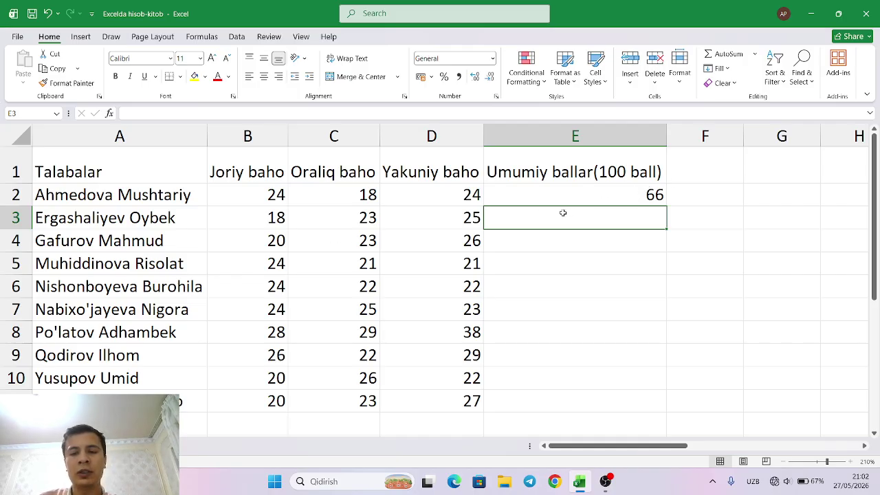
Step: Fill the total formula from E2 down through E11 for all remaining students
left_click(573, 189)
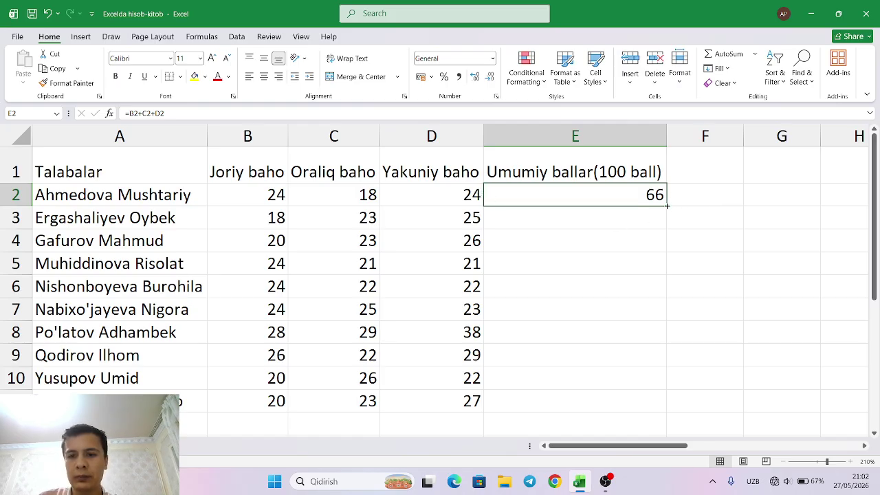
left_click_drag(666, 205, 665, 410)
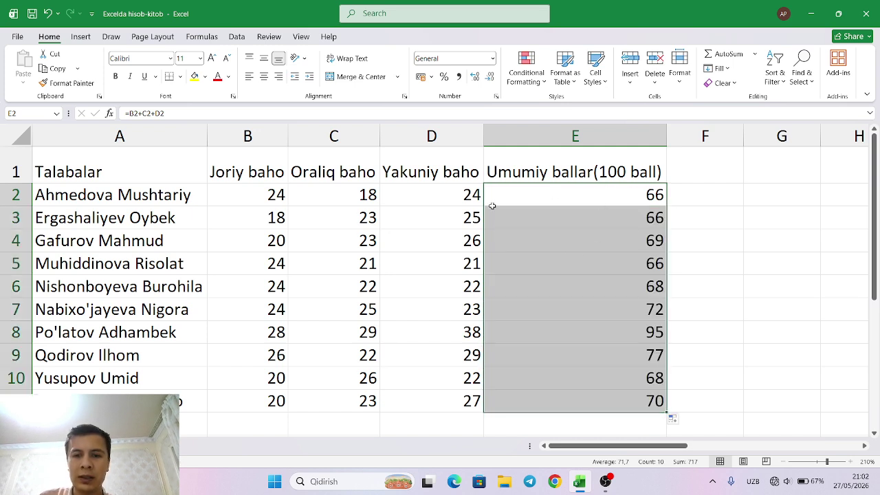
left_click(739, 203)
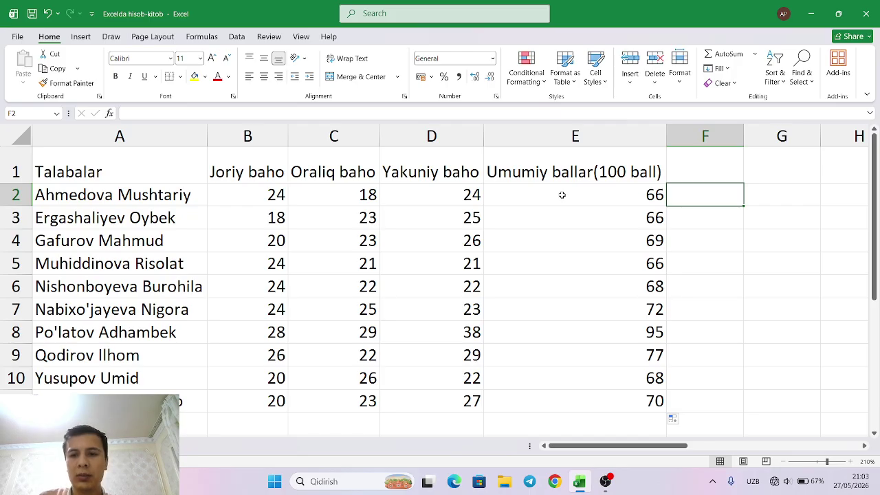
left_click(562, 195)
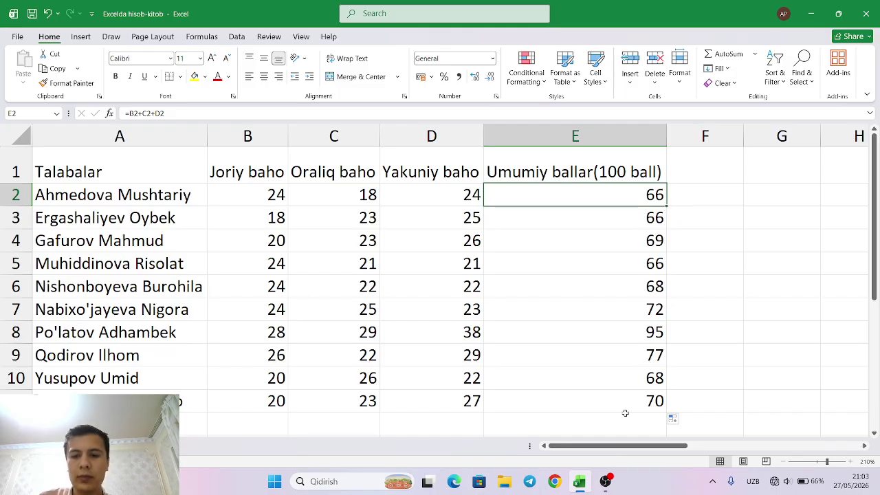
Step: Clear the existing Natija results in R2 through R7 of the Matematik amallar table
left_click_drag(622, 448, 818, 385)
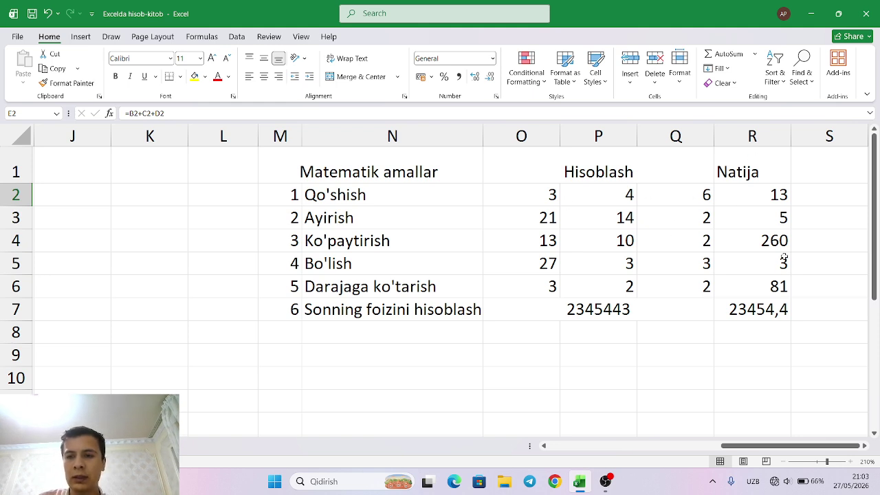
left_click(764, 198)
key("BackSpace")
left_click(771, 222)
key("BackSpace")
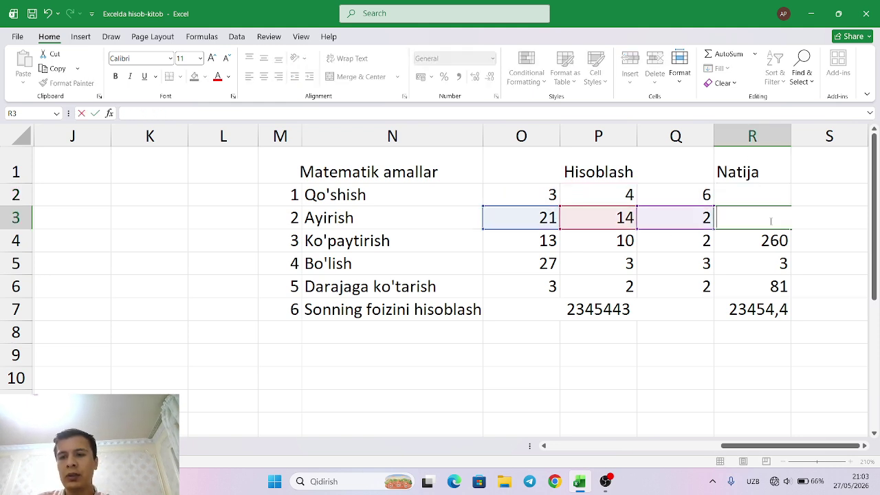
left_click(769, 244)
key("BackSpace")
left_click(769, 266)
left_click(768, 289)
key("BackSpace")
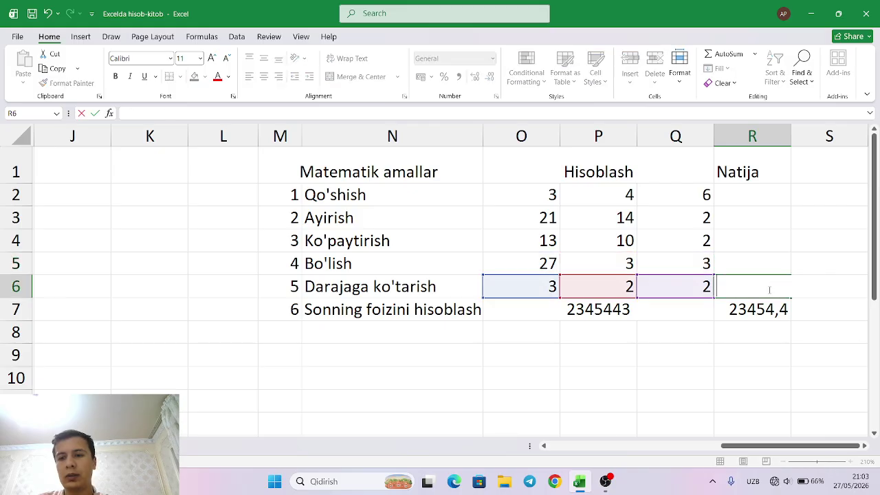
left_click(768, 311)
key("BackSpace")
Step: Enter the addition formula =O2+P2+Q2 in R2 for the Qo'shish row
left_click(748, 197)
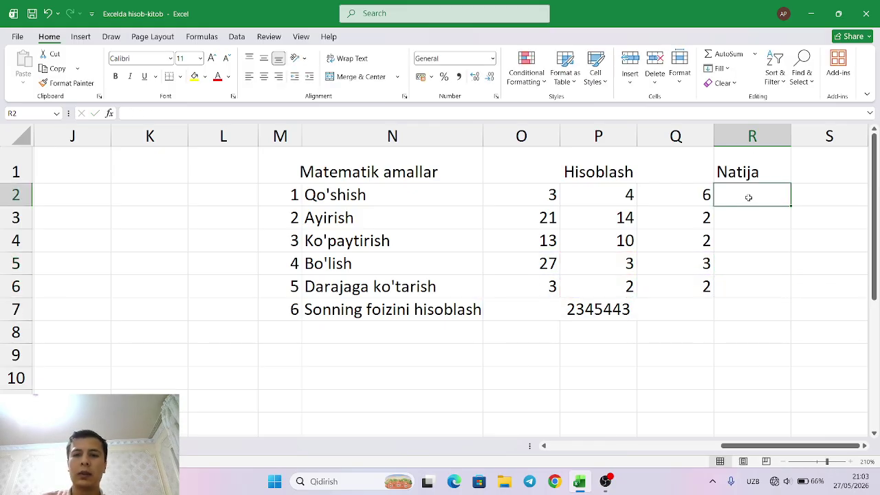
type("=")
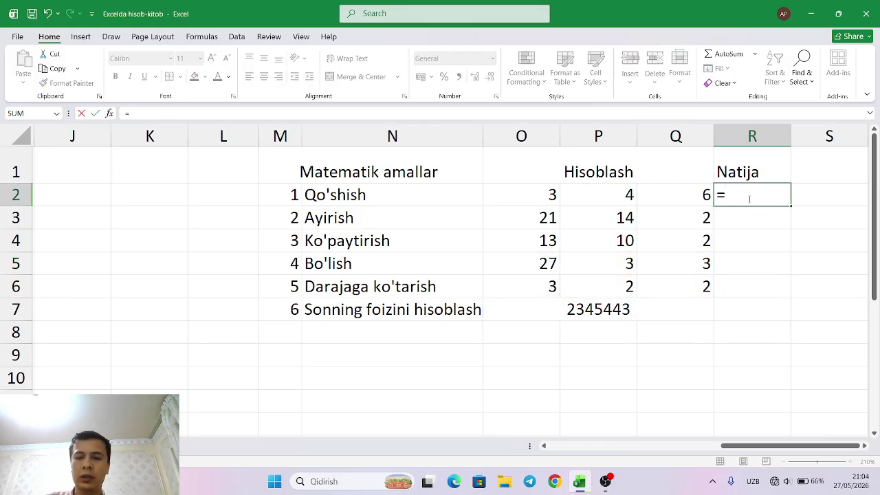
left_click(534, 192)
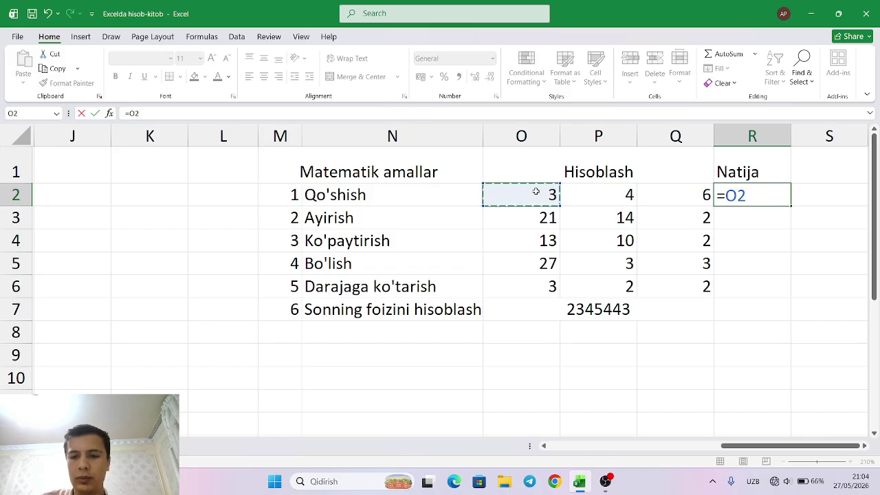
type("+")
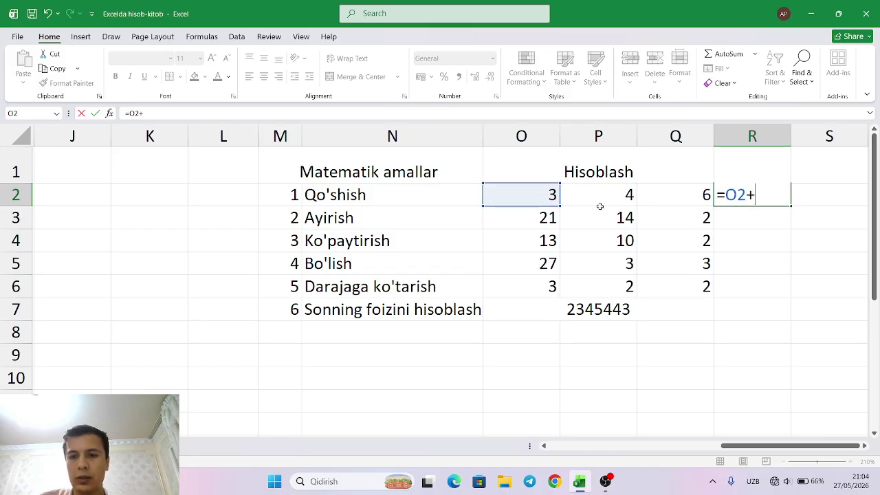
left_click(605, 196)
type("+")
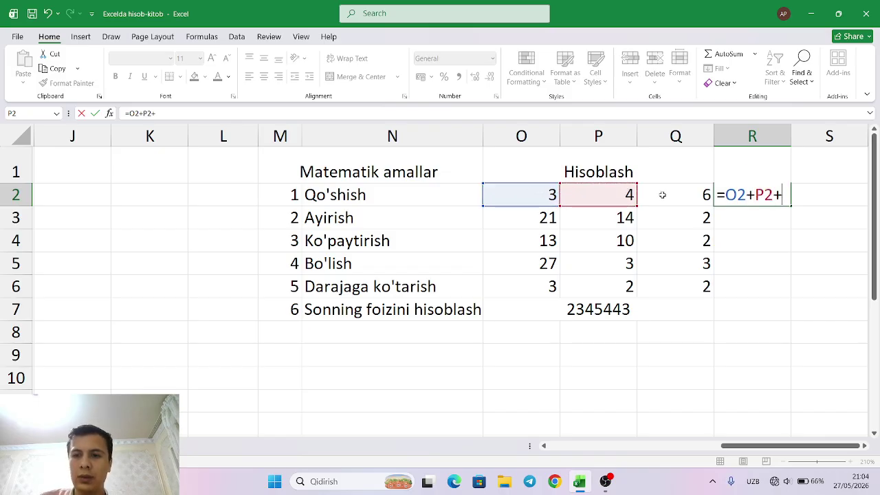
left_click(662, 195)
key("Return")
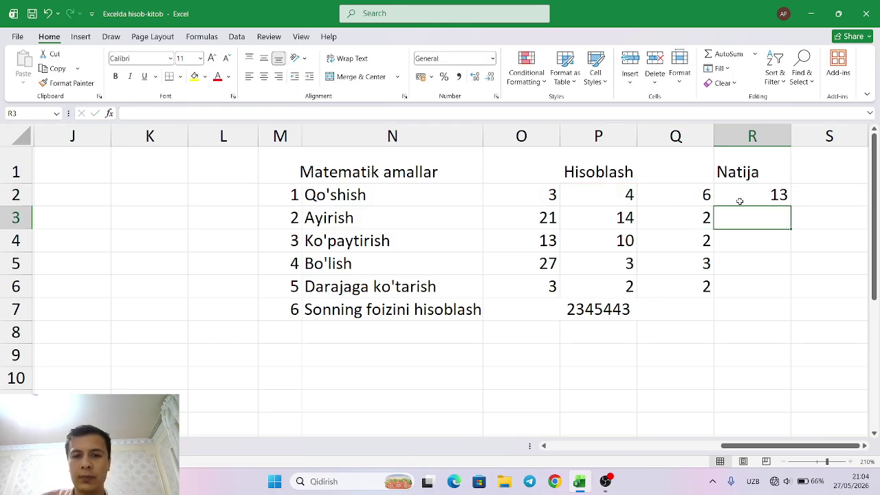
Step: Enter the subtraction formula =O3-P3-Q3 in R3 for the Ayirish row
type("=")
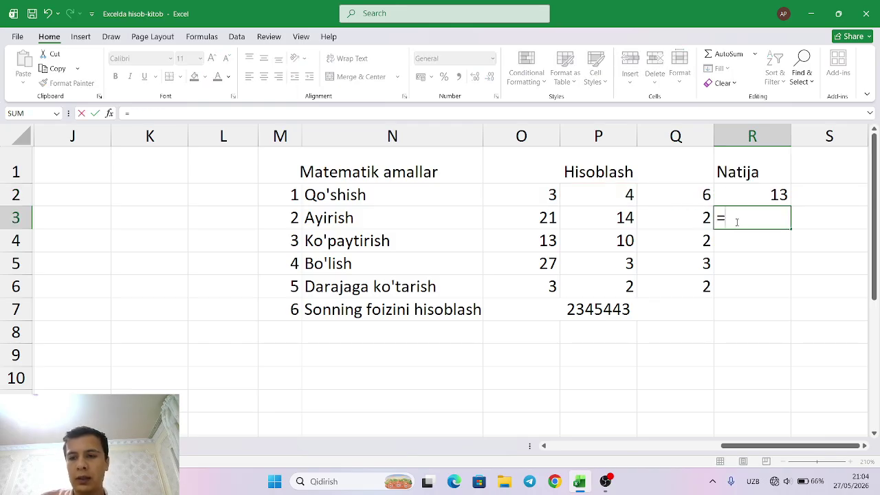
left_click(551, 219)
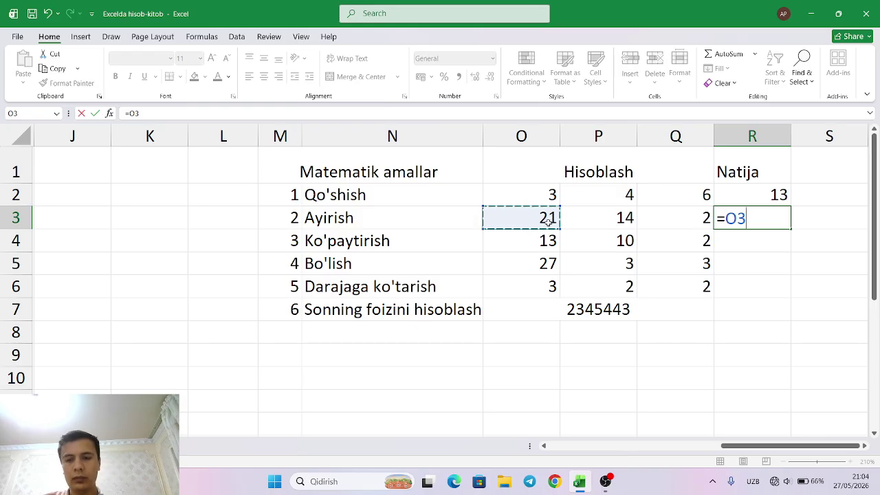
type("-")
left_click(589, 218)
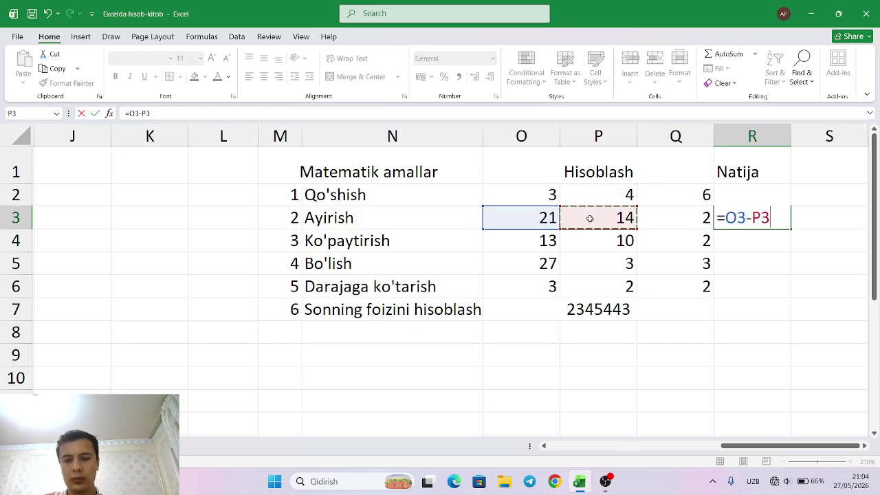
type("-")
left_click(666, 220)
key("Return")
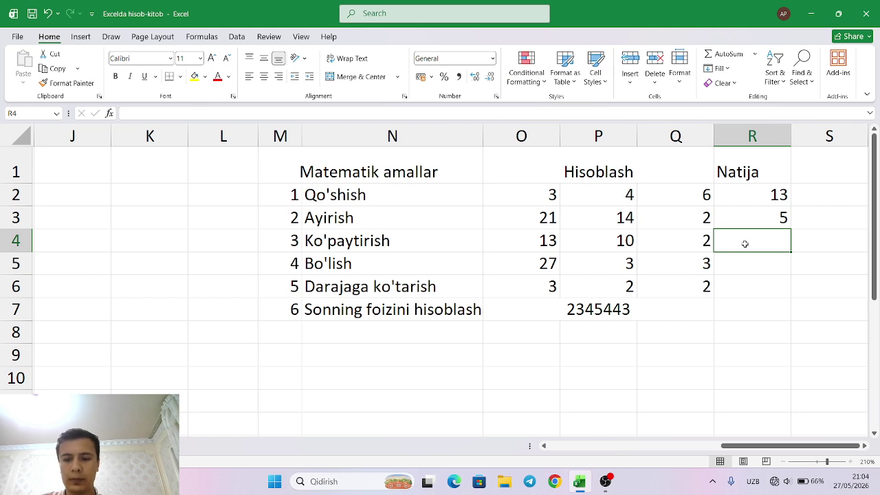
type("=")
left_click(562, 242)
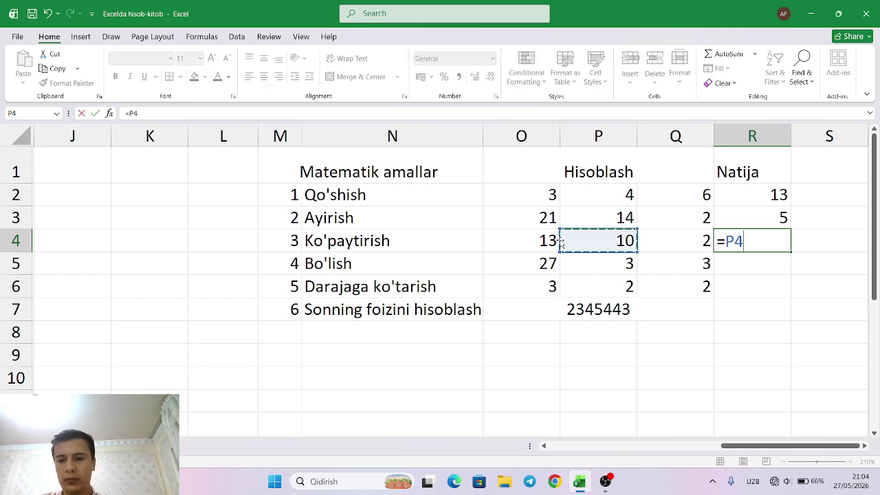
key("Escape")
Step: Enter the multiplication formula =O4*P4*Q4 in R4 for the Ko'paytirish row
type("=")
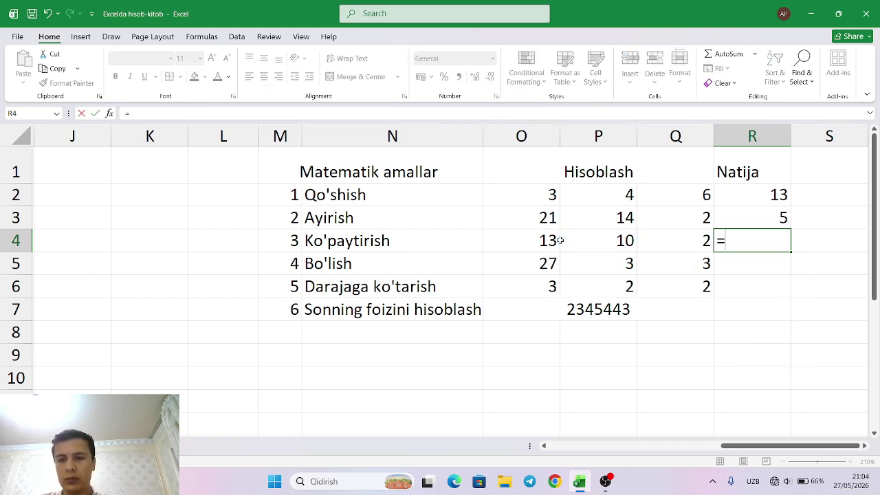
left_click(544, 240)
type("*")
left_click(610, 239)
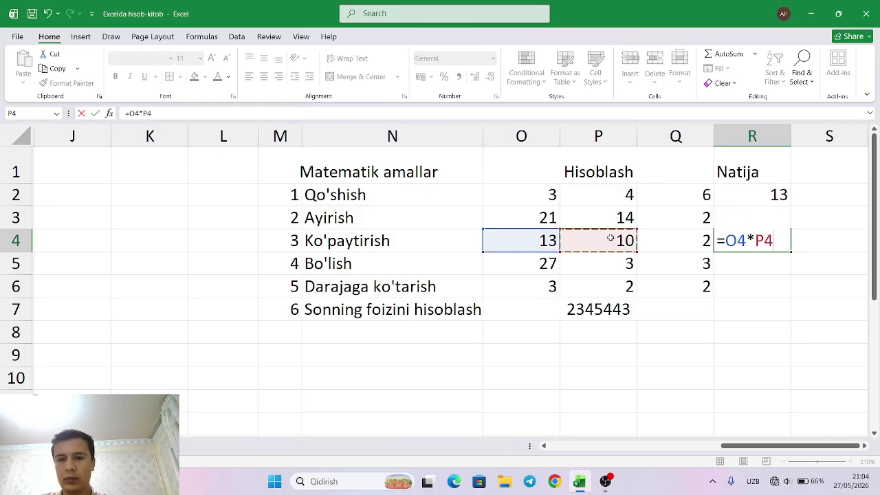
type("*")
left_click(680, 238)
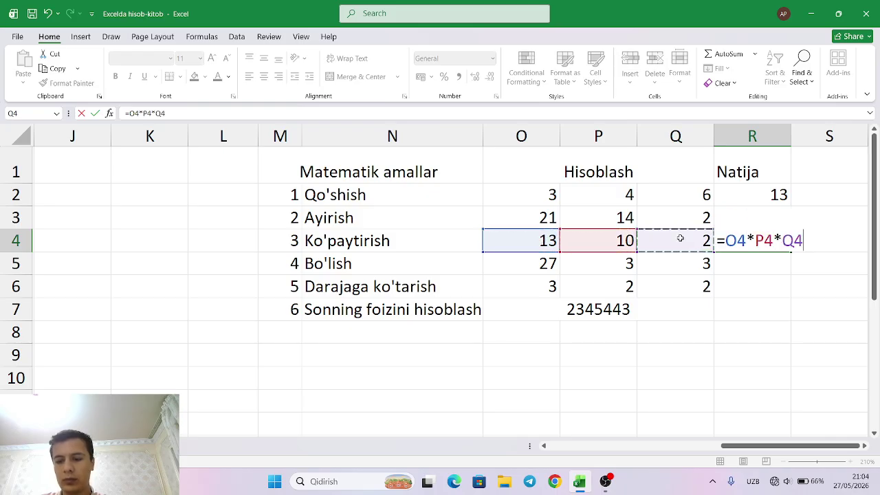
key("Return")
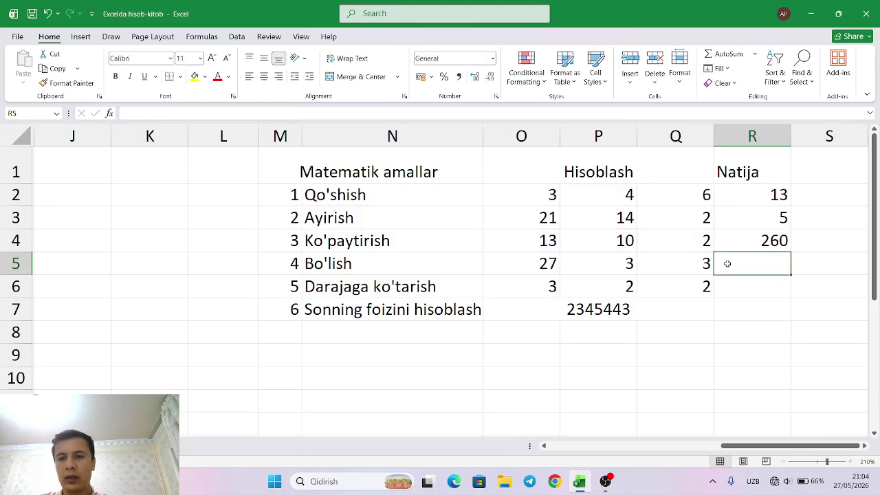
Step: Enter the division formula =O5/P5/Q5 in R5 for the Bo'lish row
type("=")
left_click(550, 263)
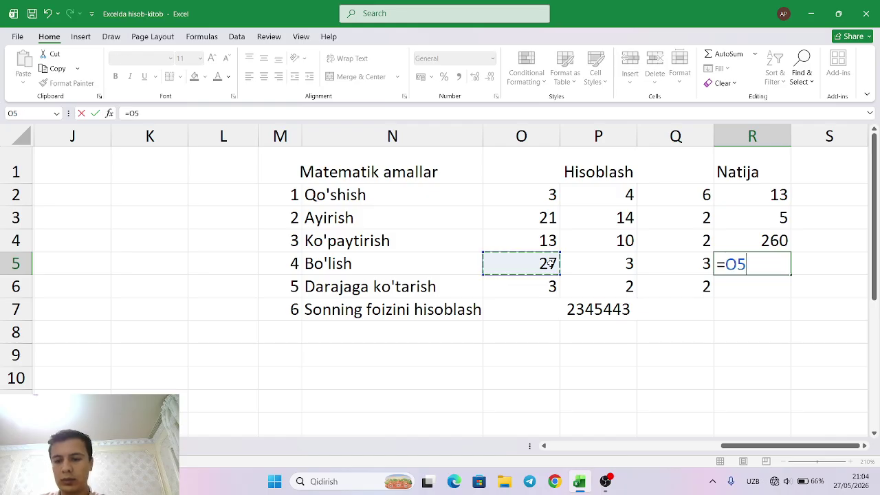
type("/")
left_click(601, 266)
type("/")
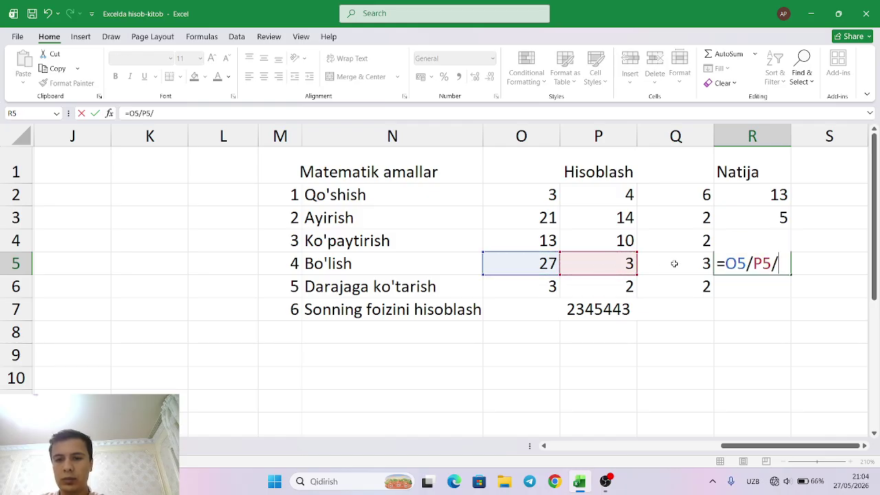
left_click(695, 263)
key("Return")
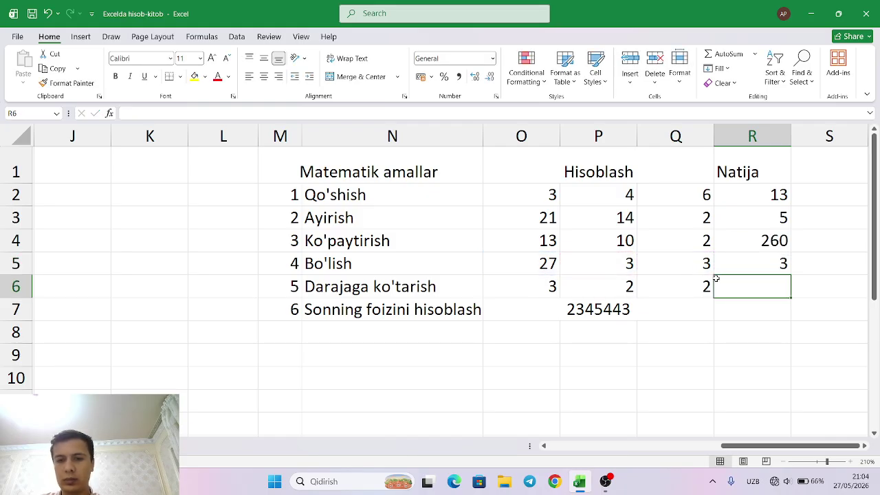
Step: Enter the power formula =O6^P6^Q6 in R6 for the Darajaga ko'tarish row
type("=")
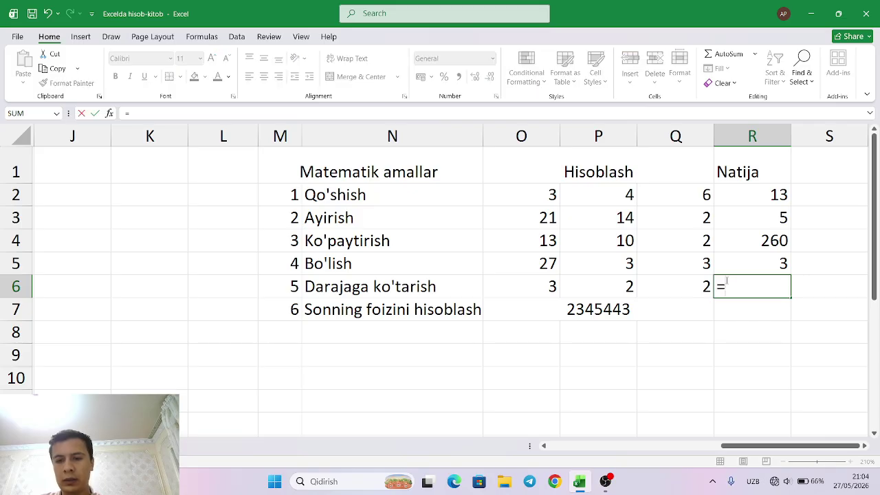
left_click(549, 283)
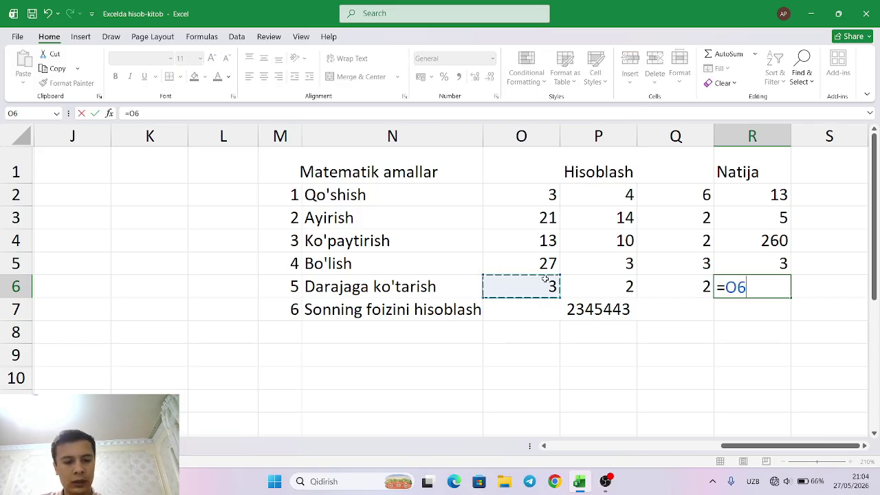
type("^")
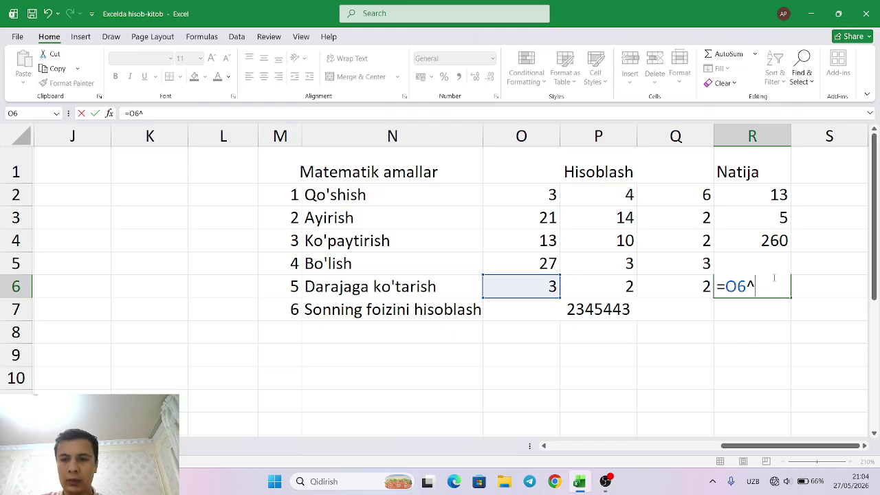
left_click(595, 282)
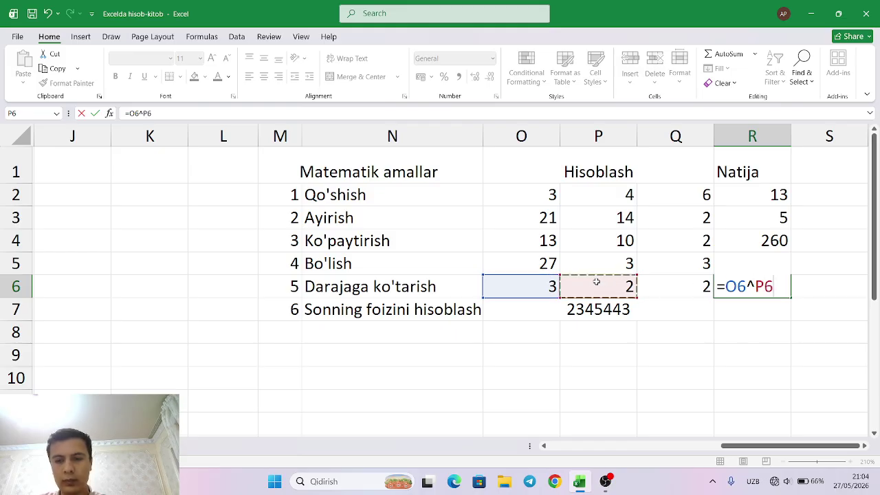
type("^")
left_click(699, 288)
key("Return")
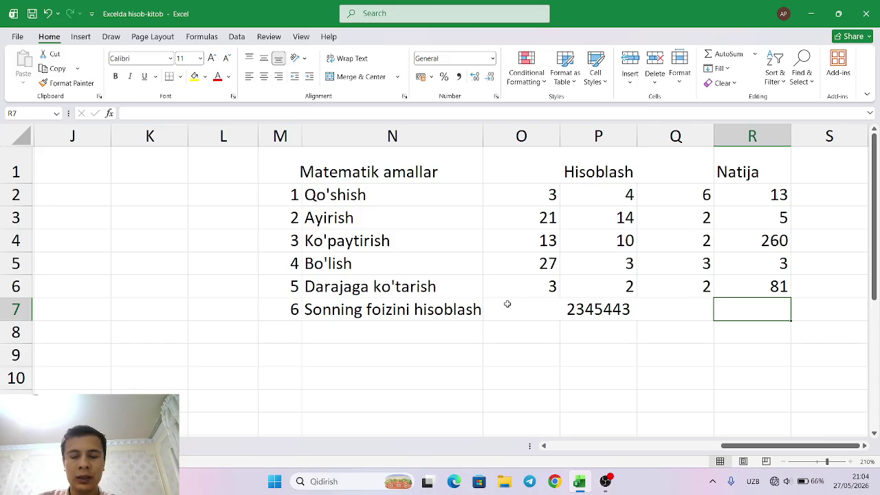
Step: Enter the percentage formula =O7% in R7 for the Sonning foizini hisoblash row
type("=")
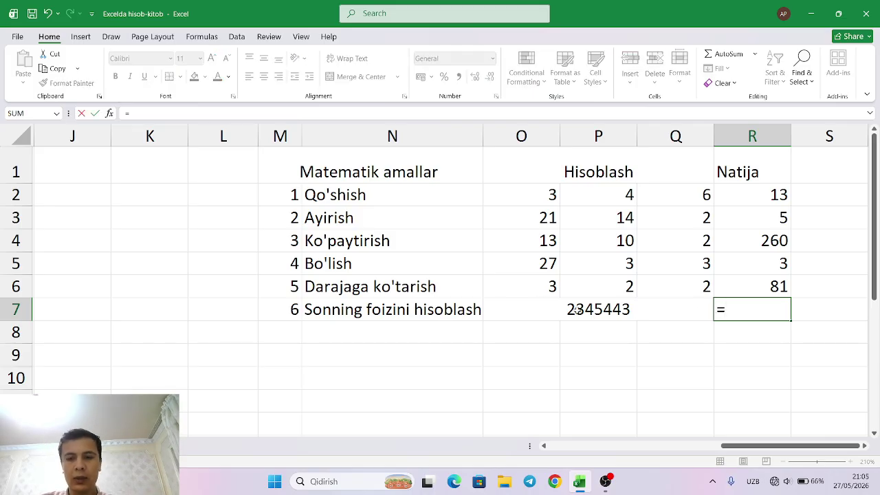
left_click(578, 311)
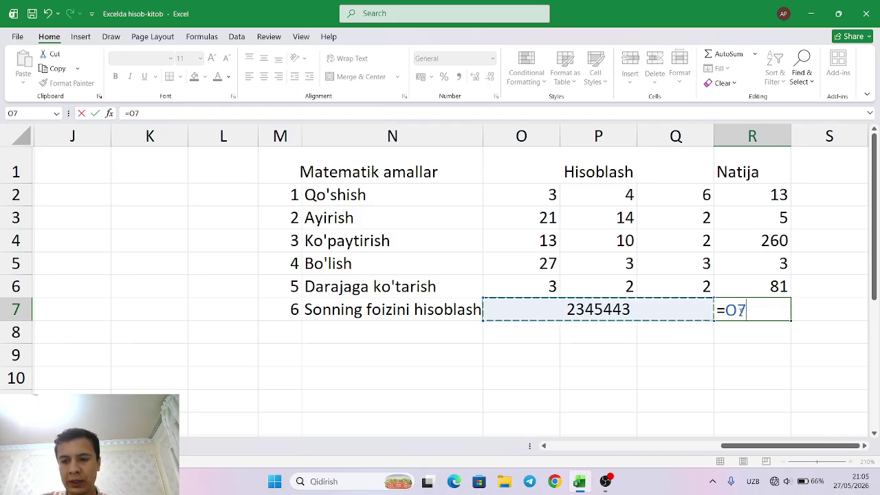
type("%")
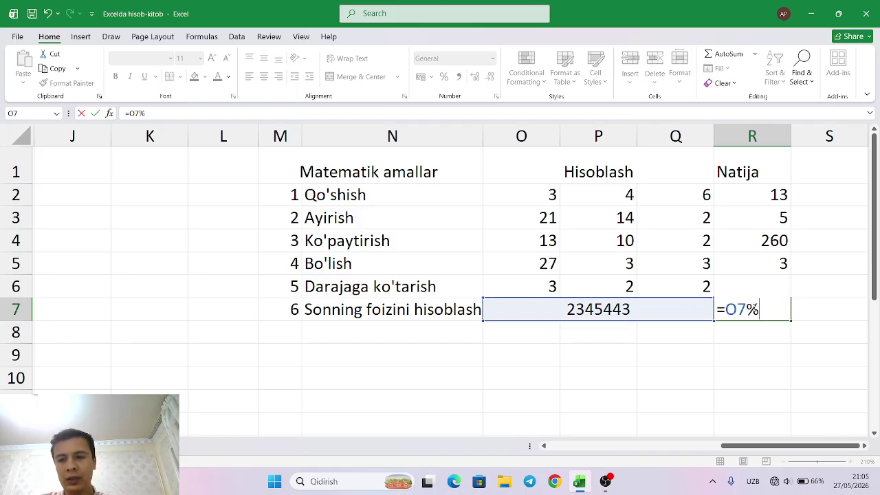
key("Return")
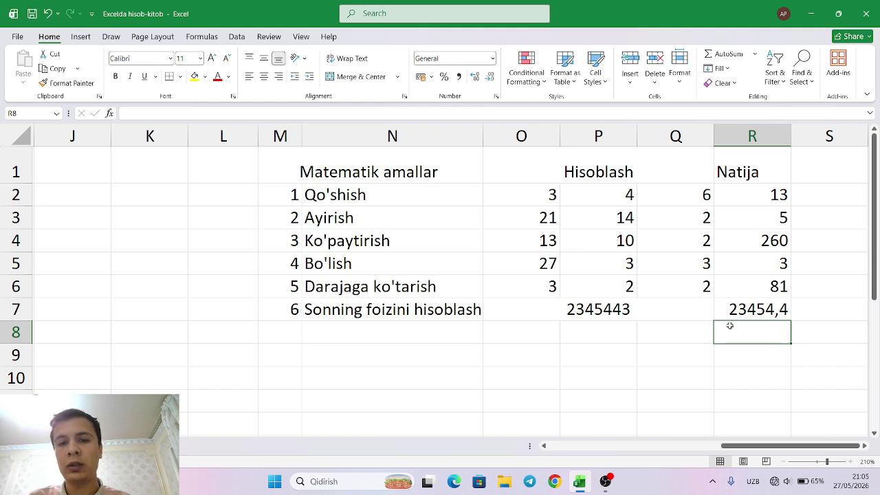
Step: Review the addition, percentage and power formulas in R2, R7 and R6 of the Natija column
left_click(763, 194)
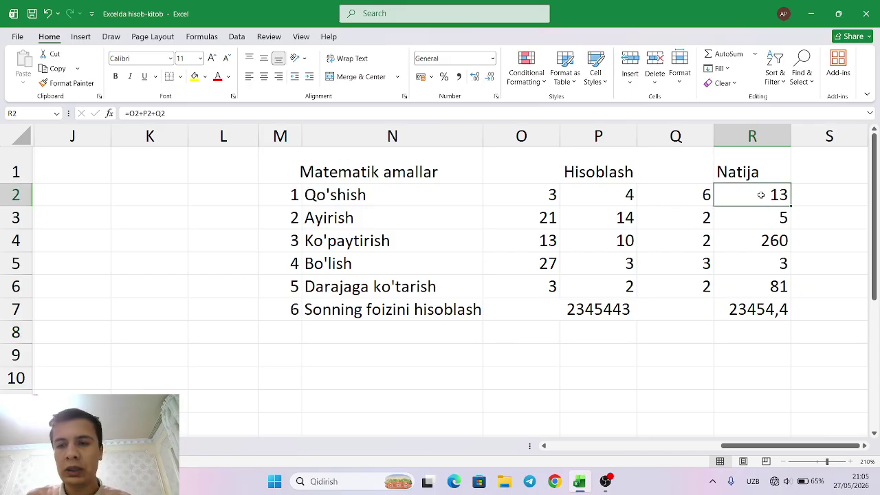
left_click(759, 310)
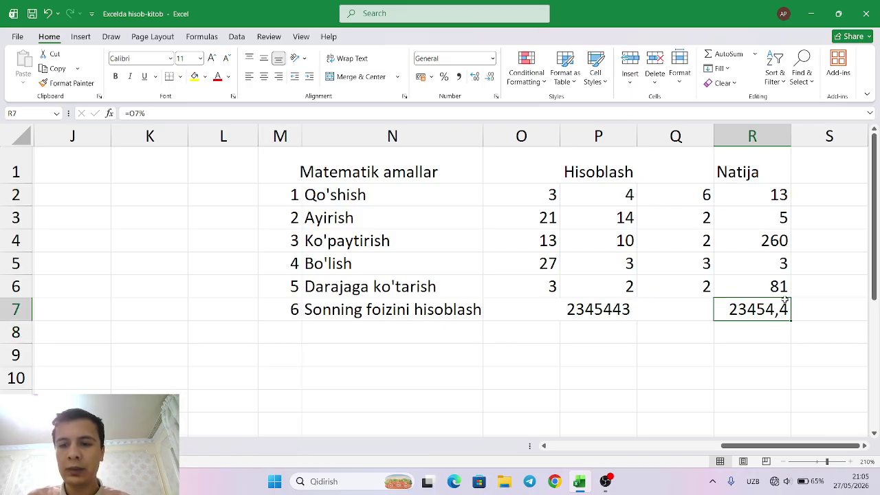
left_click(773, 290)
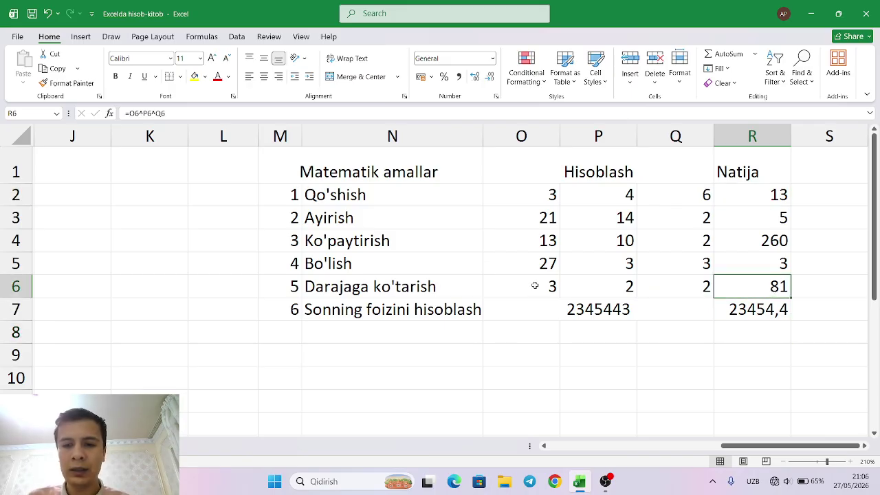